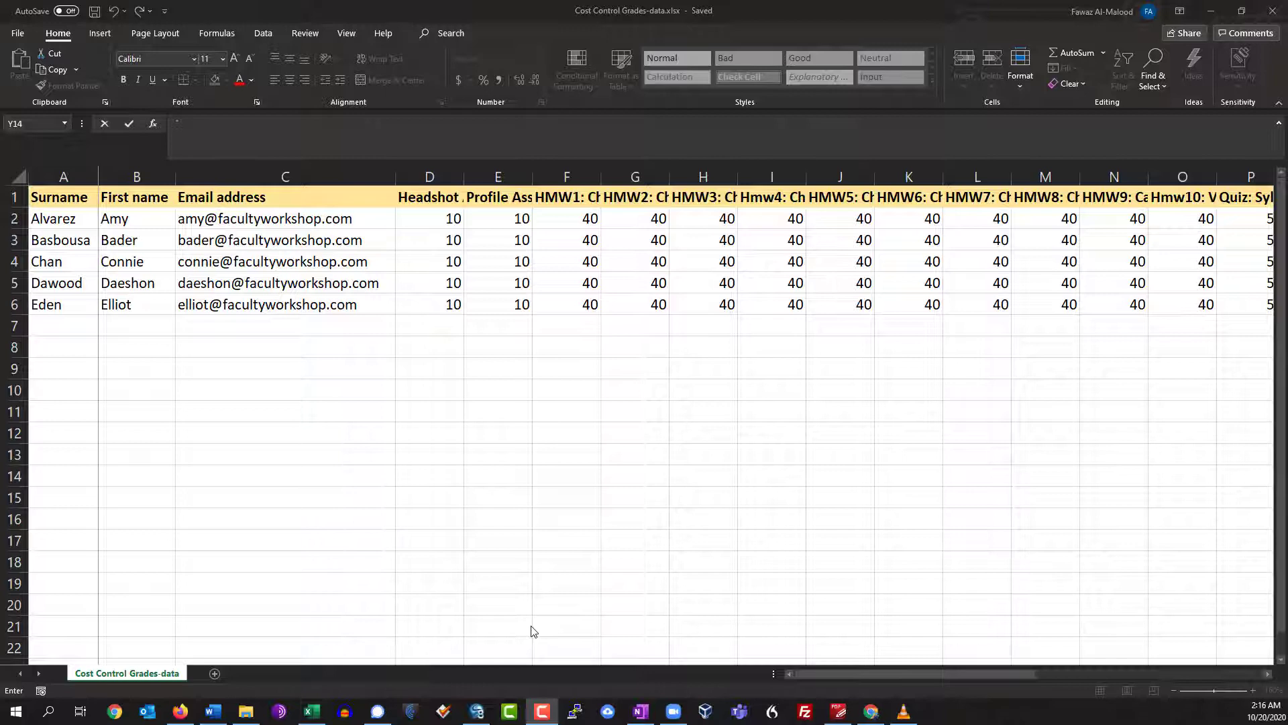
# Step: Review the five students' headshot, profile and homework grades in the Cost Control Grades-data workbook
pyautogui.click(856, 674)
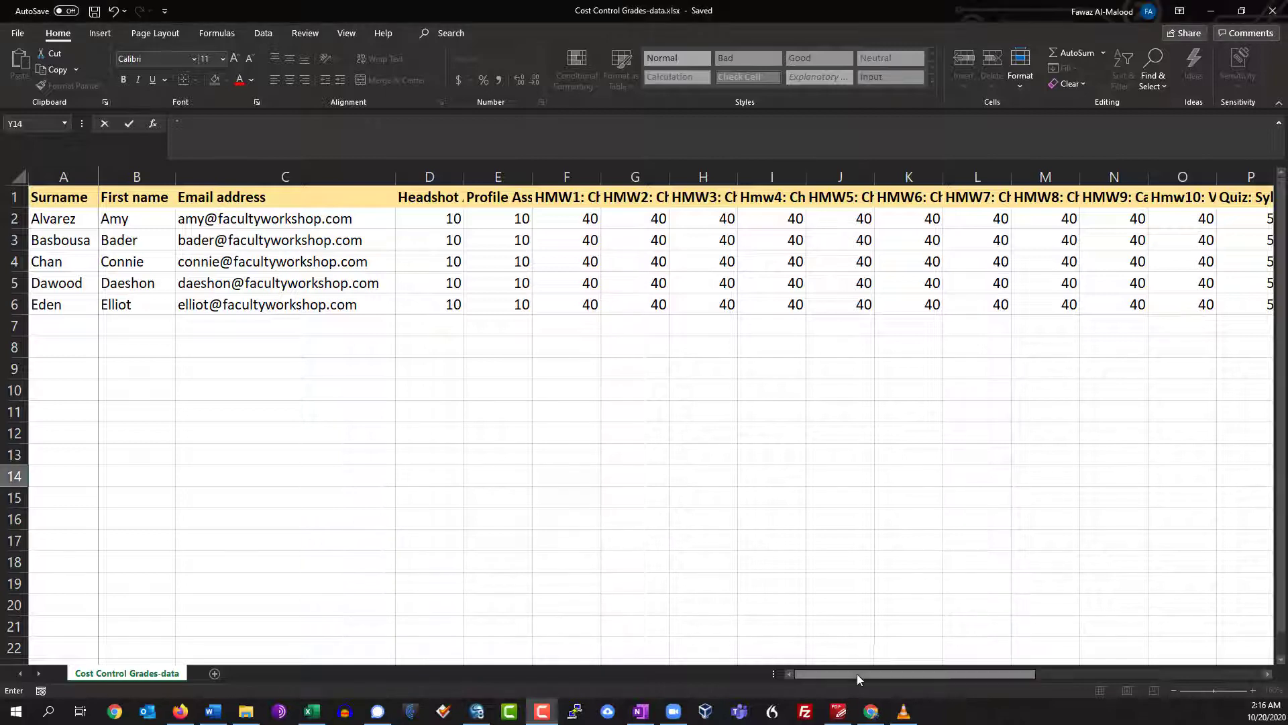
pyautogui.click(718, 498)
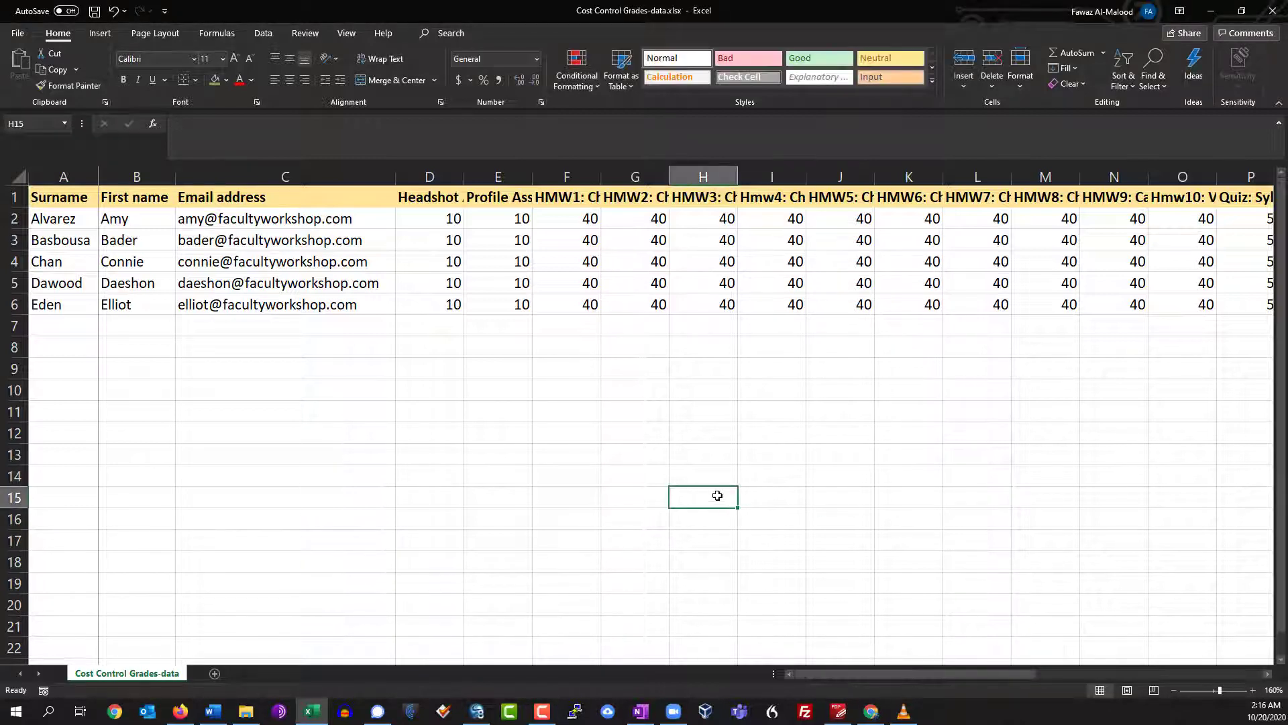
pyautogui.click(518, 268)
pyautogui.moveTo(828, 674); pyautogui.dragTo(795, 674)
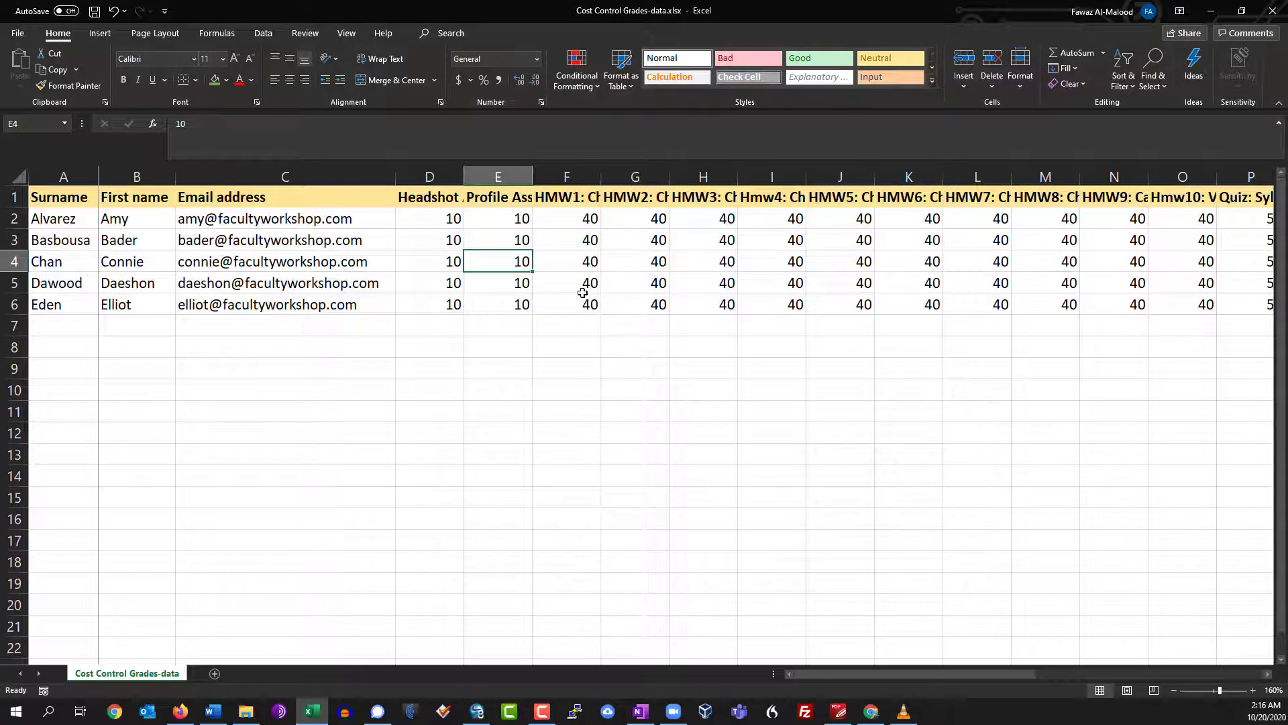
pyautogui.moveTo(70, 198); pyautogui.dragTo(1083, 295)
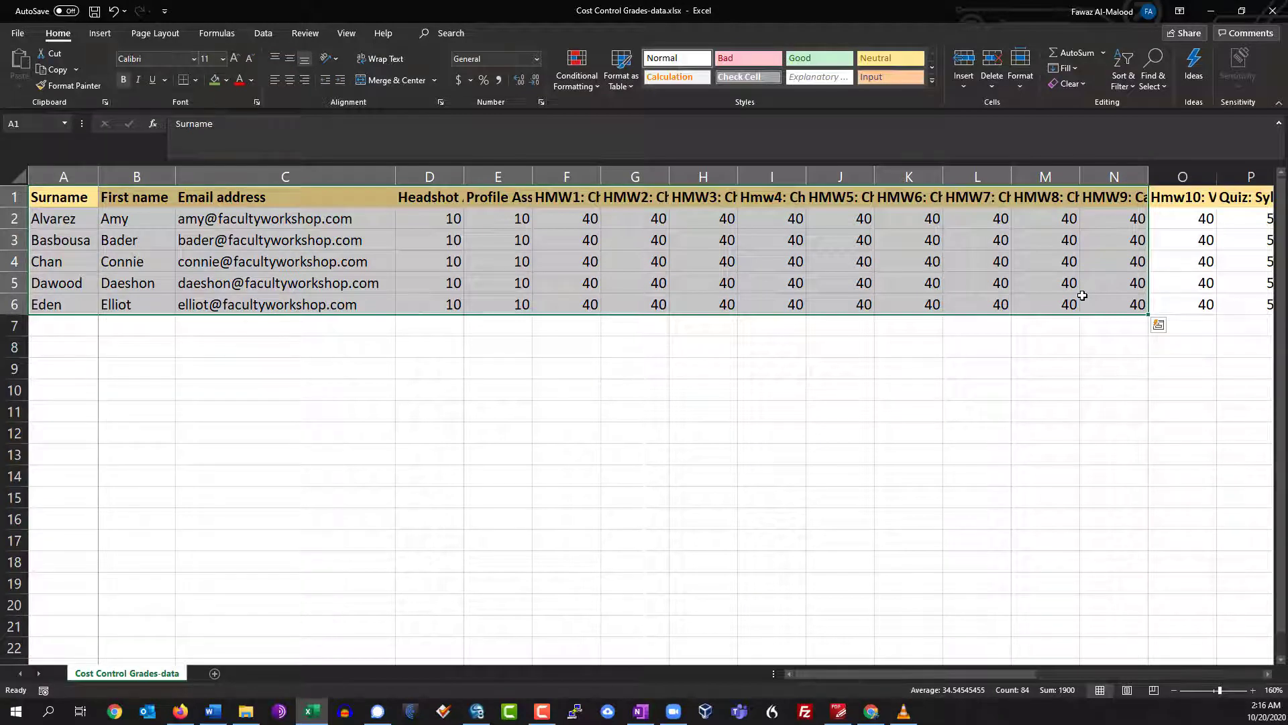
pyautogui.click(820, 356)
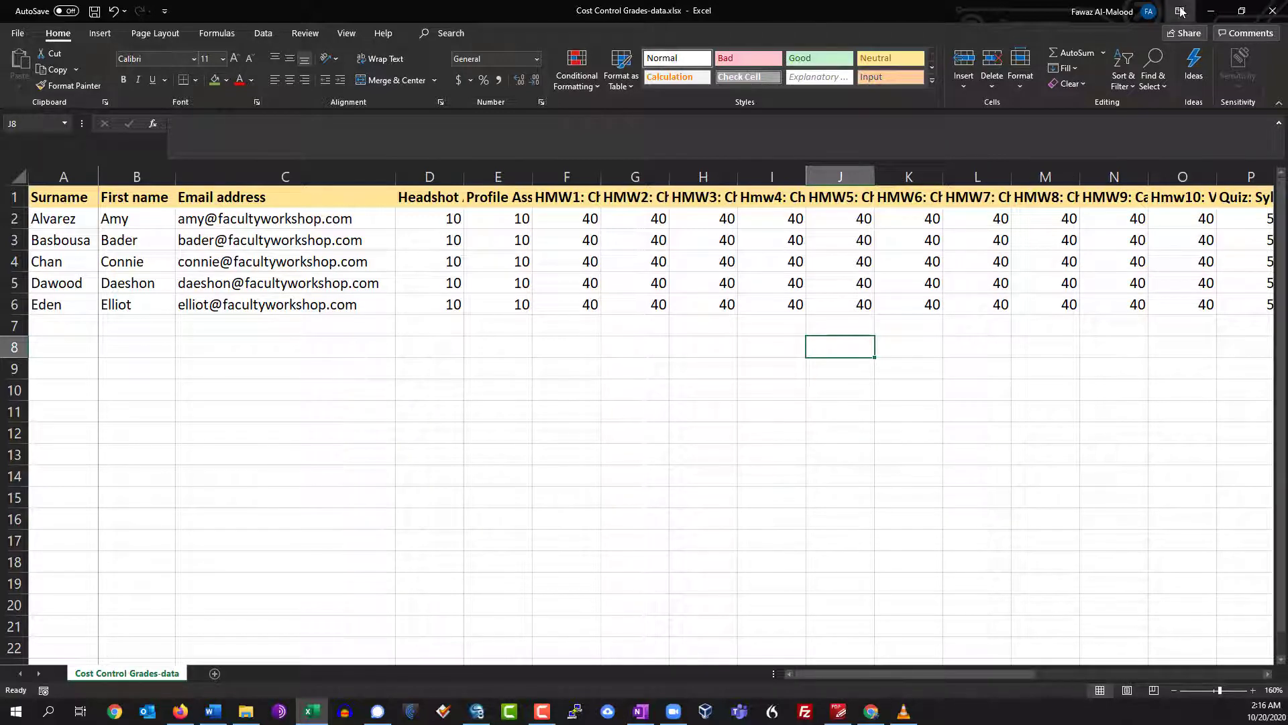
# Step: Minimize Excel and open the zoomed-in Cost Control grader report listing five students with empty grades
pyautogui.click(1211, 11)
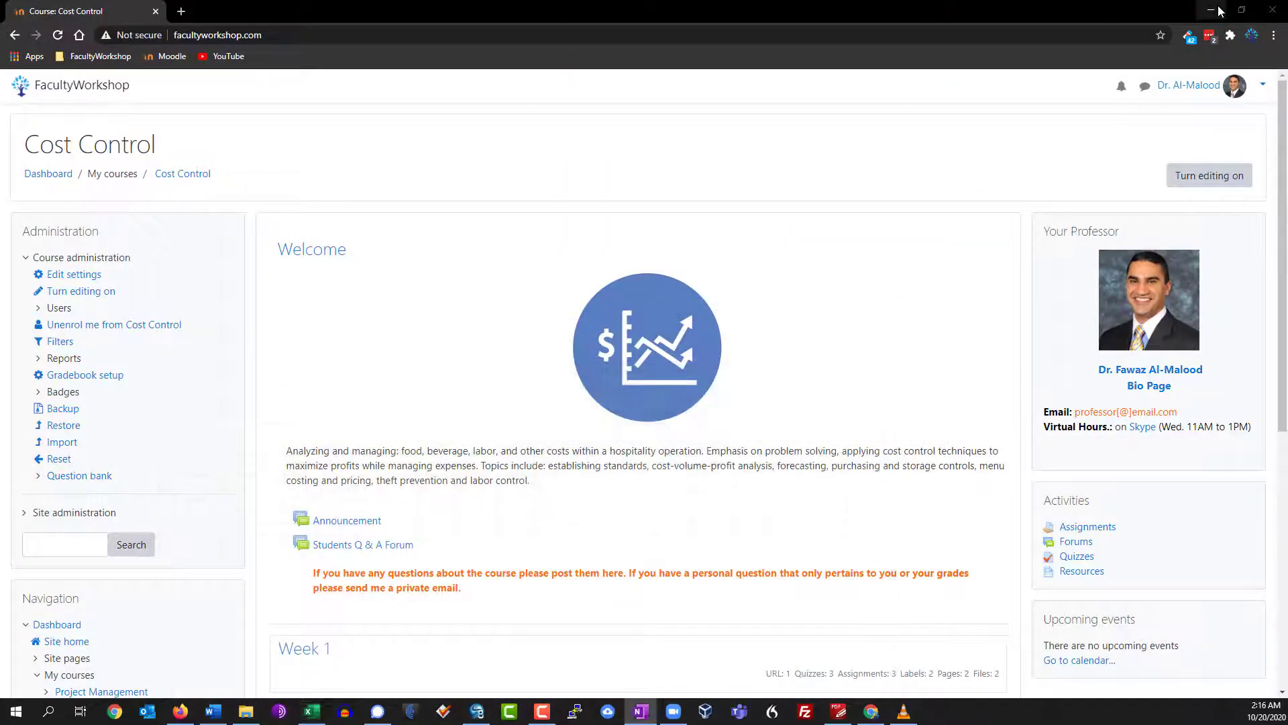
pyautogui.scroll(-4, 509, 206)
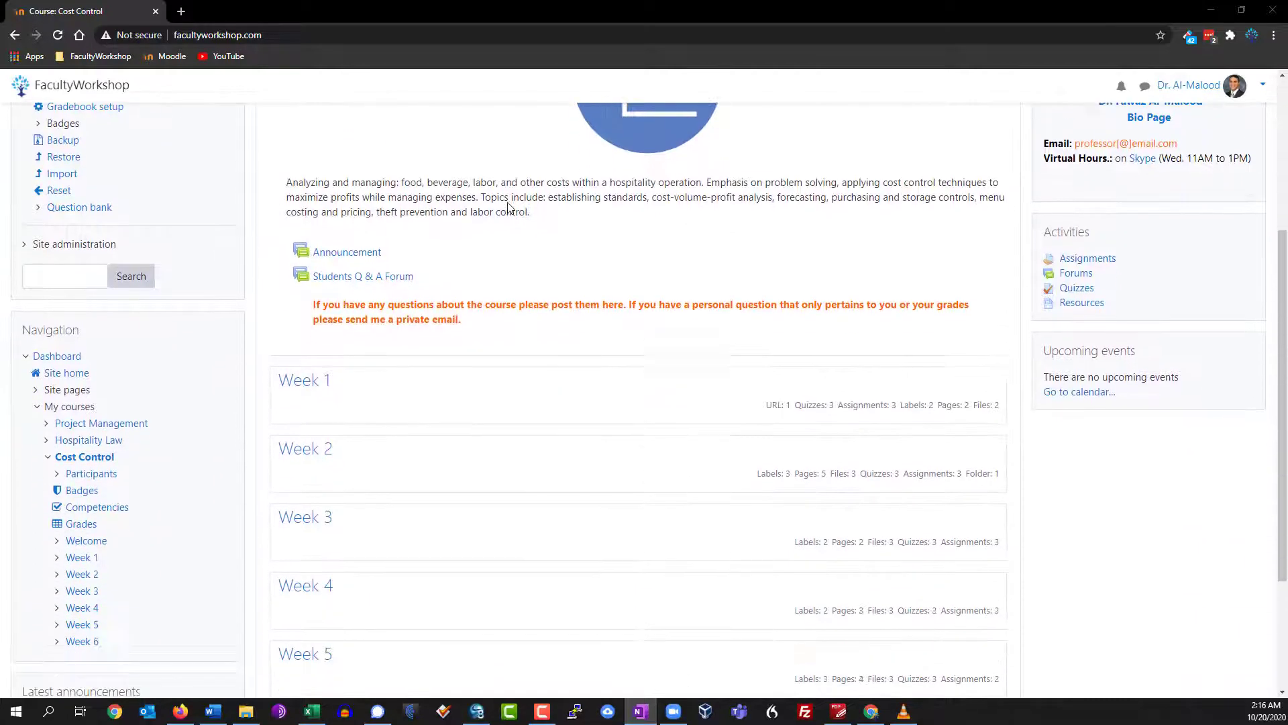
pyautogui.scroll(-3, 509, 208)
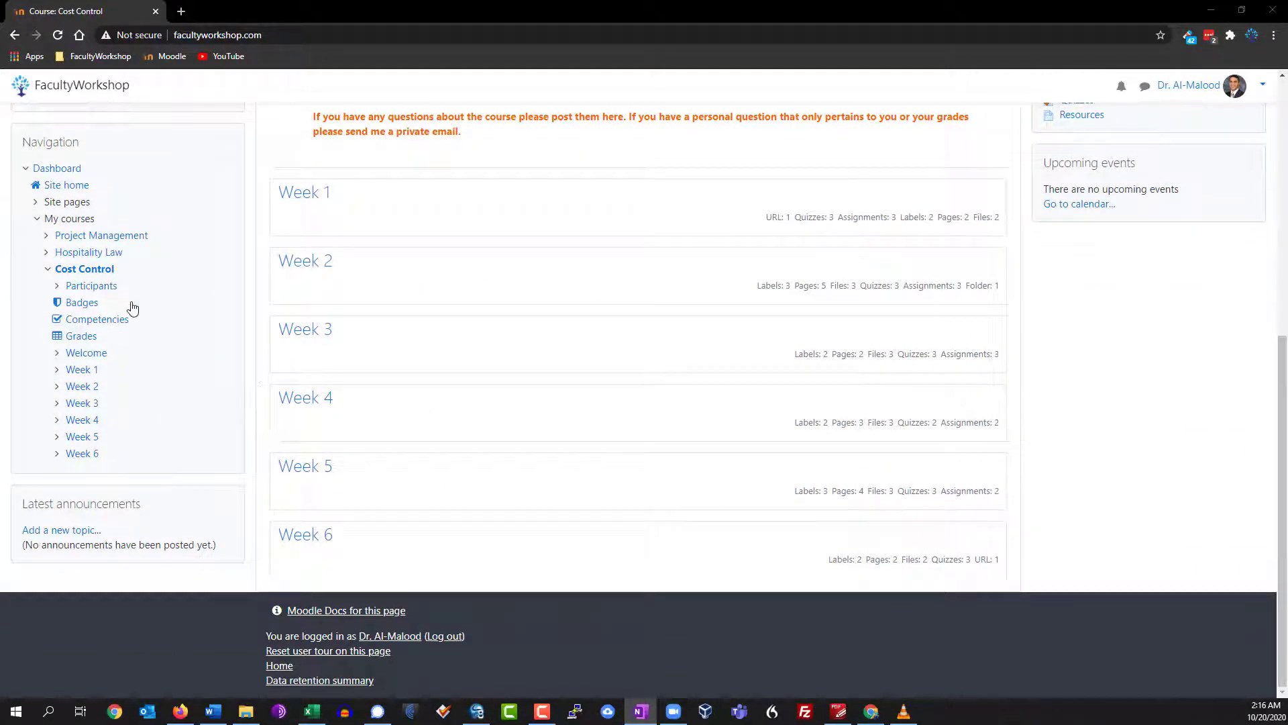
pyautogui.click(88, 339)
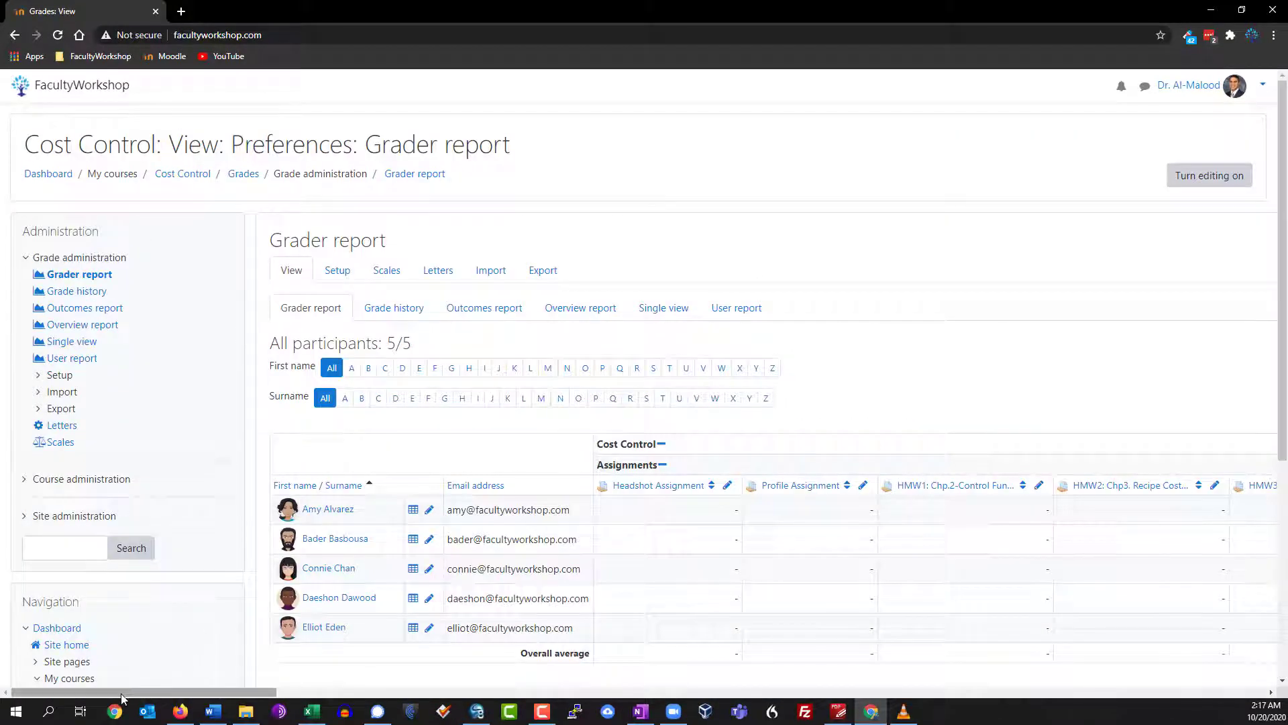
pyautogui.moveTo(121, 698)
pyautogui.mouseDown()
pyautogui.moveTo(455, 722)
pyautogui.moveTo(126, 710)
pyautogui.mouseUp()
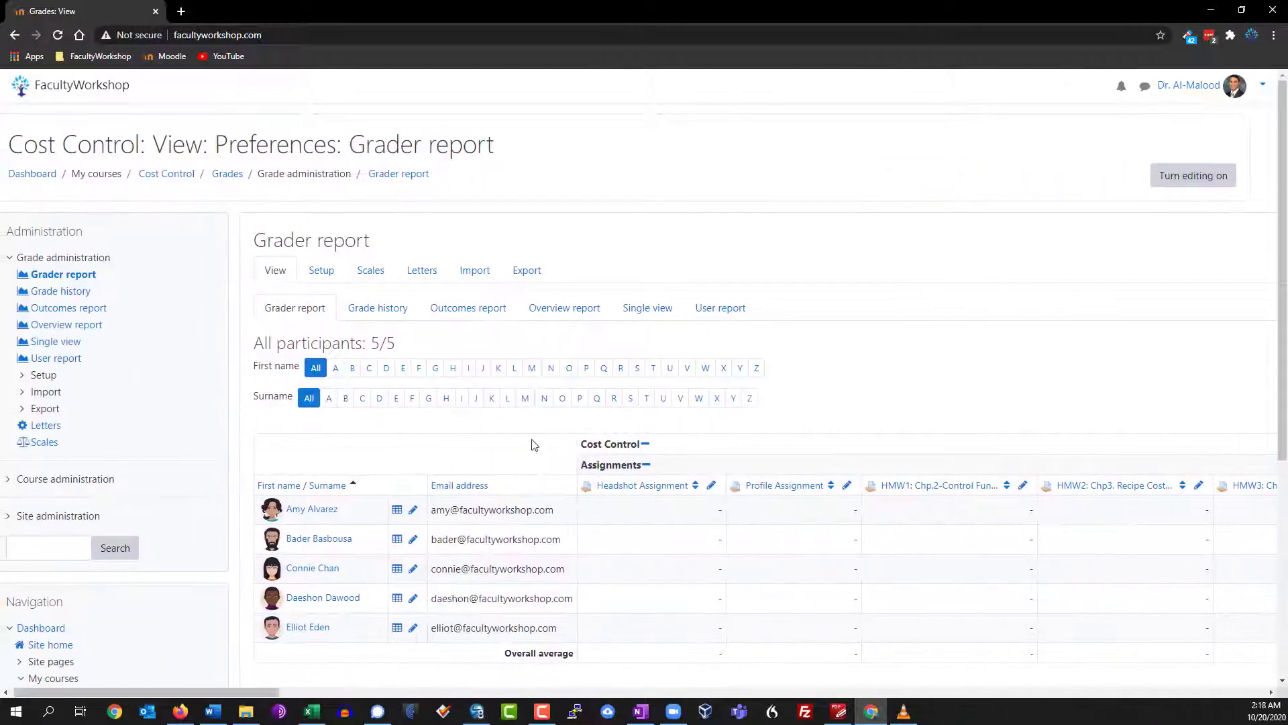
pyautogui.hotkey('ctrl', '+')
pyautogui.hotkey('ctrl', '+')
pyautogui.scroll(-1, 606, 411)
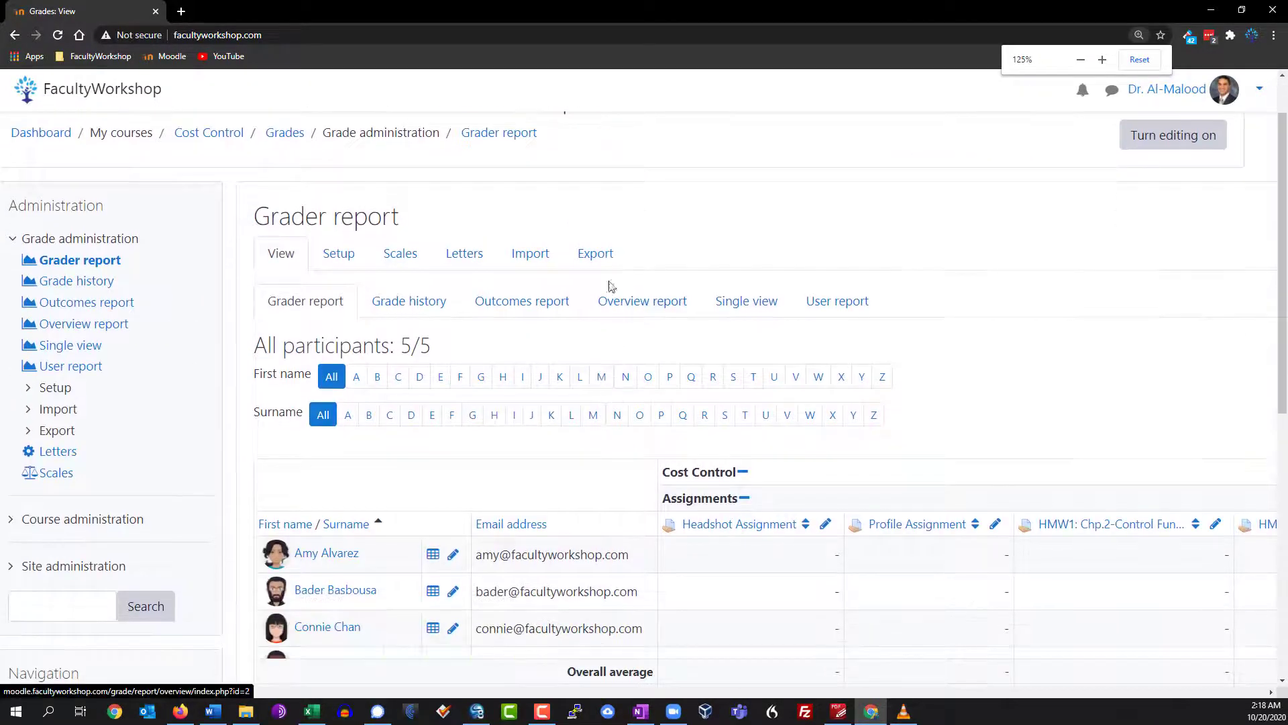
# Step: Open the gradebook export page and choose the Excel spreadsheet format
pyautogui.click(596, 252)
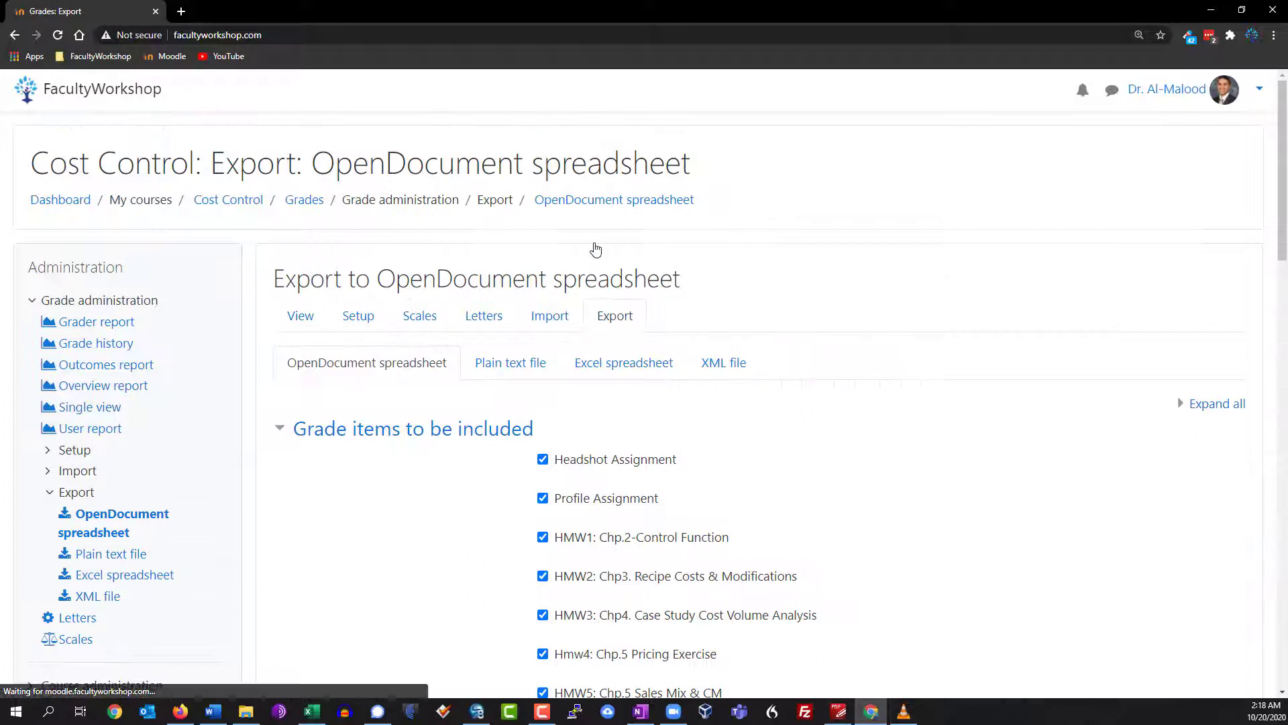
pyautogui.scroll(-1, 308, 412)
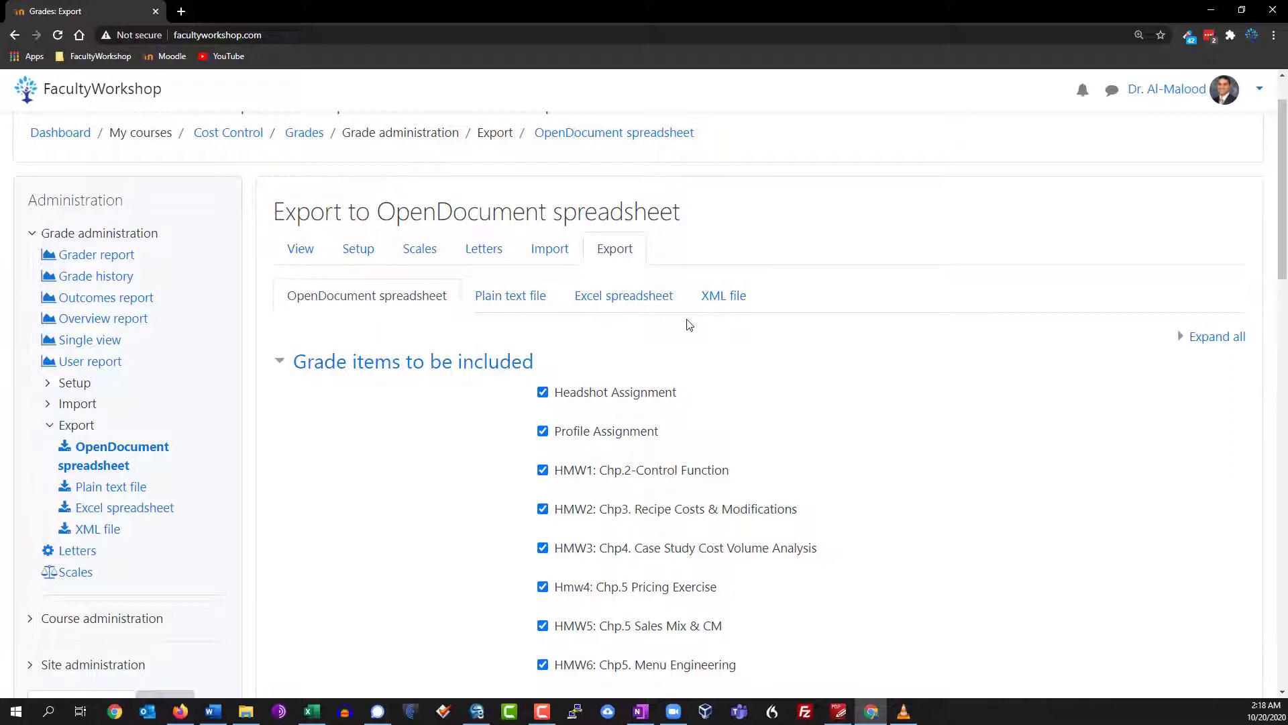
pyautogui.click(646, 307)
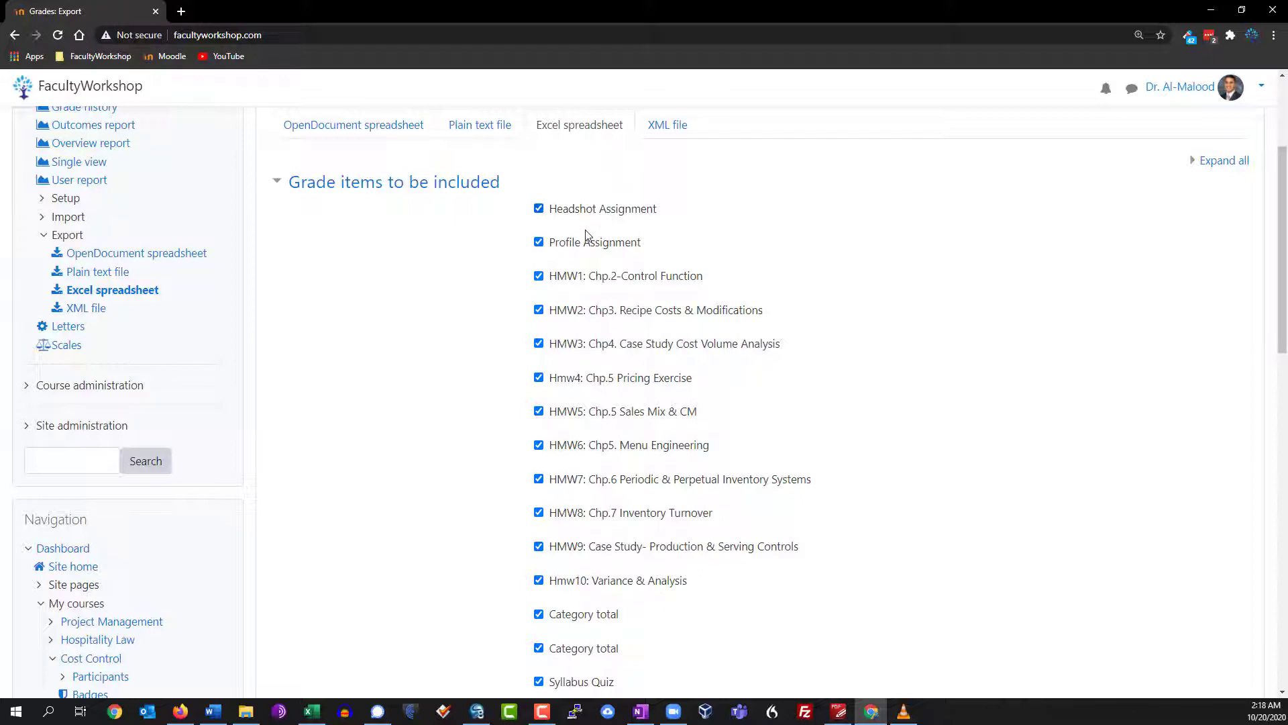
# Step: Exclude the Category total items after Hmw10 and after Final Exam from the export
pyautogui.scroll(-1, 377, 320)
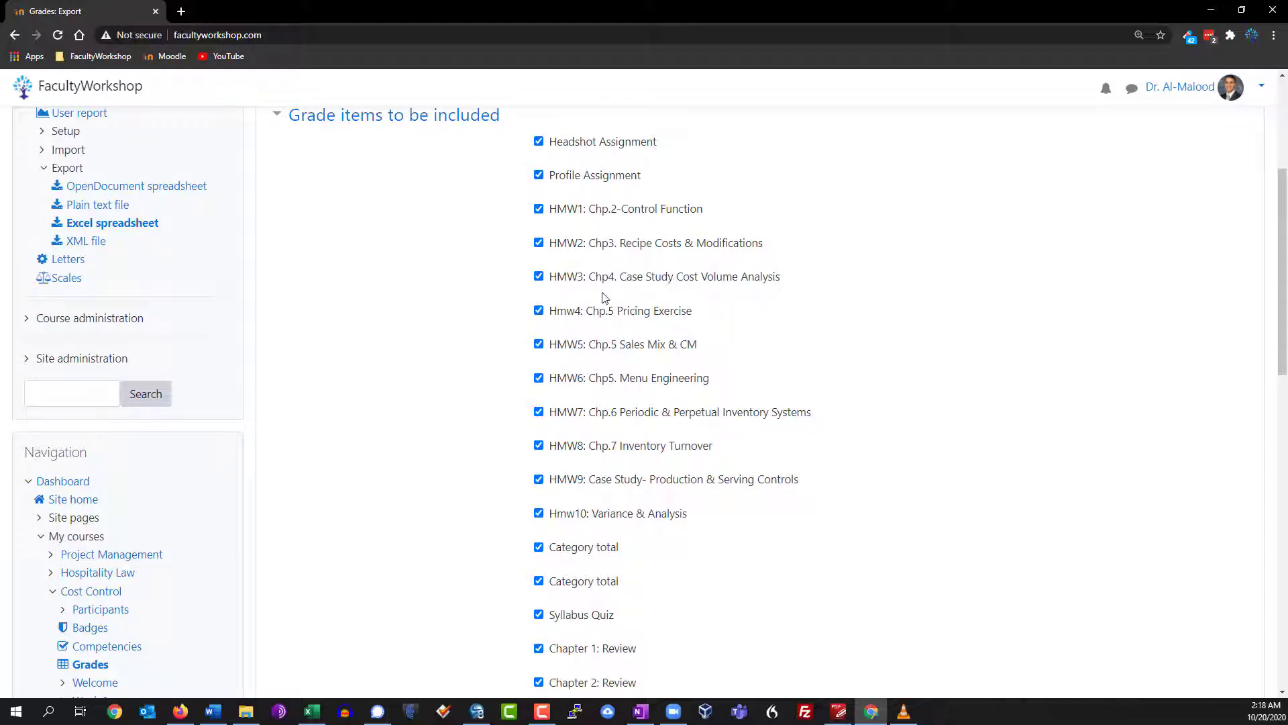
pyautogui.scroll(-3, 418, 371)
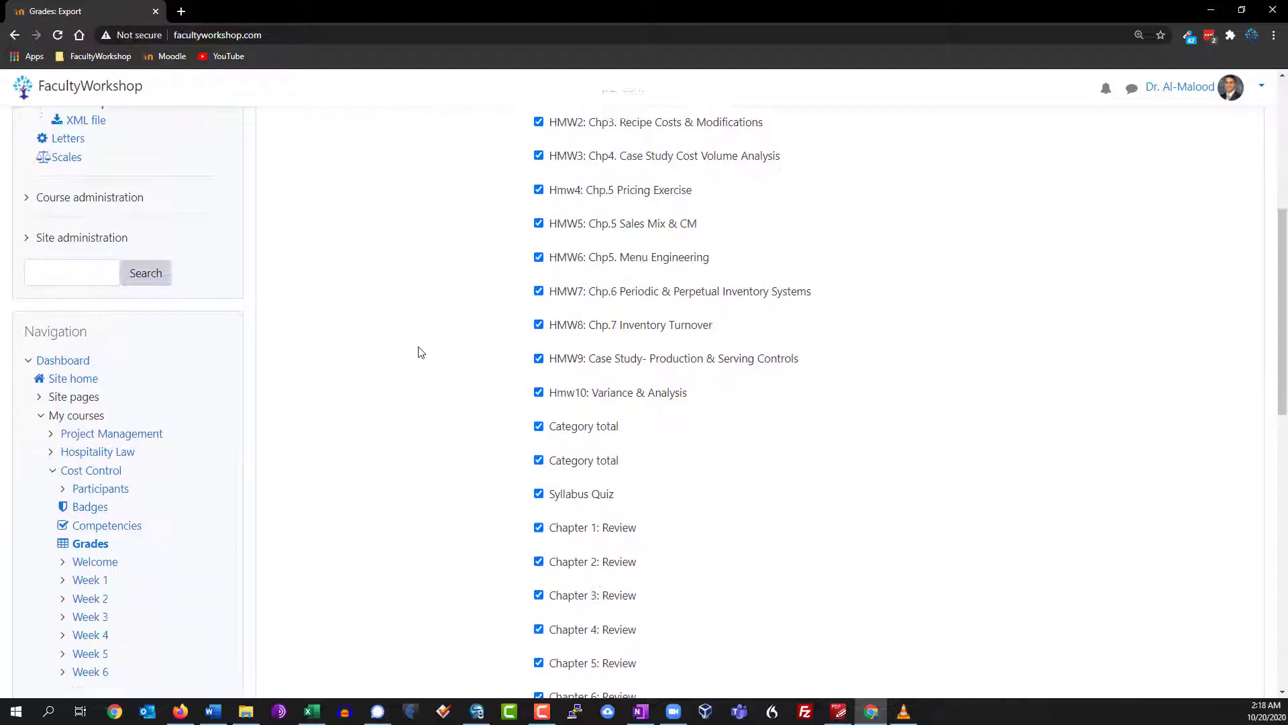
pyautogui.scroll(-1, 422, 350)
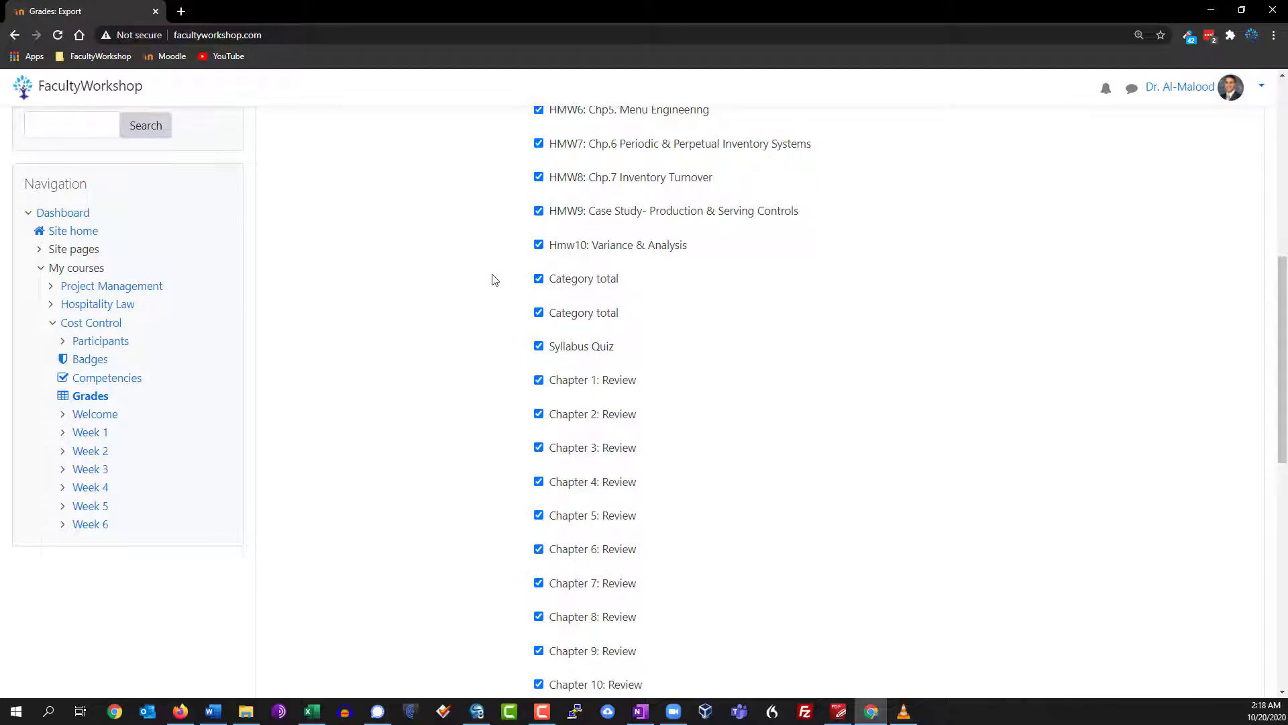
pyautogui.scroll(-1, 497, 279)
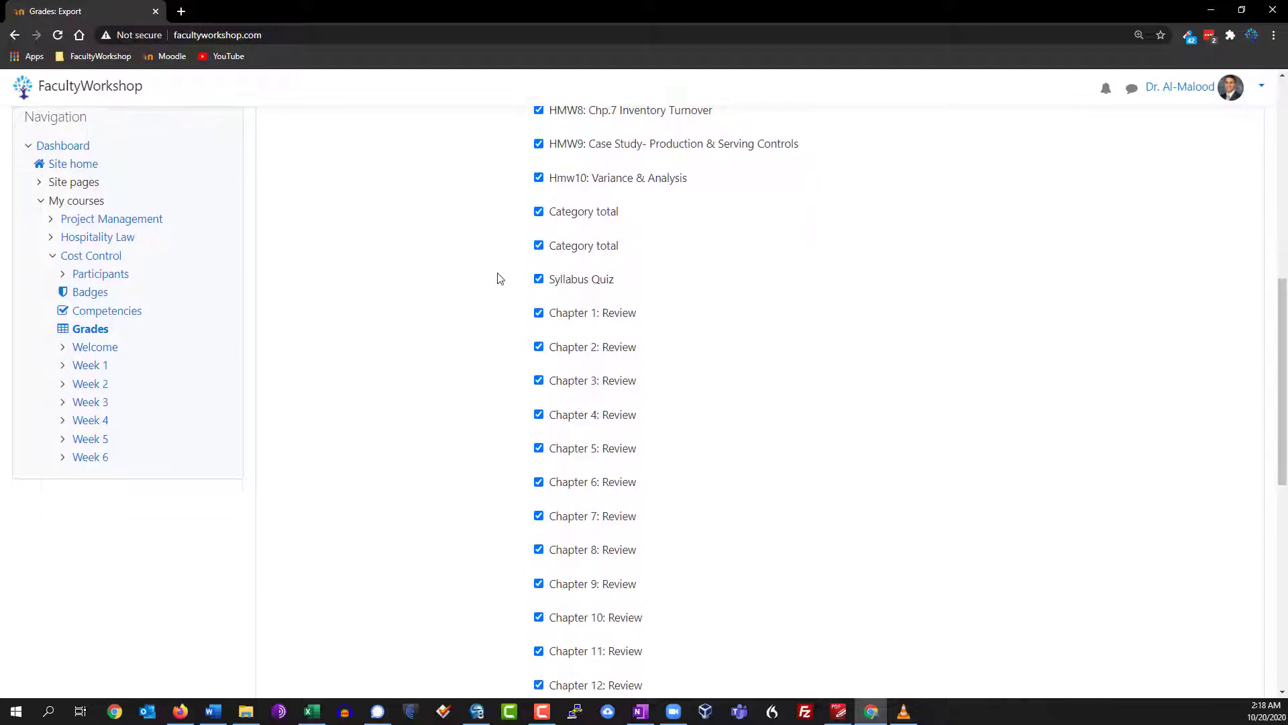
pyautogui.click(539, 246)
pyautogui.scroll(-5, 400, 326)
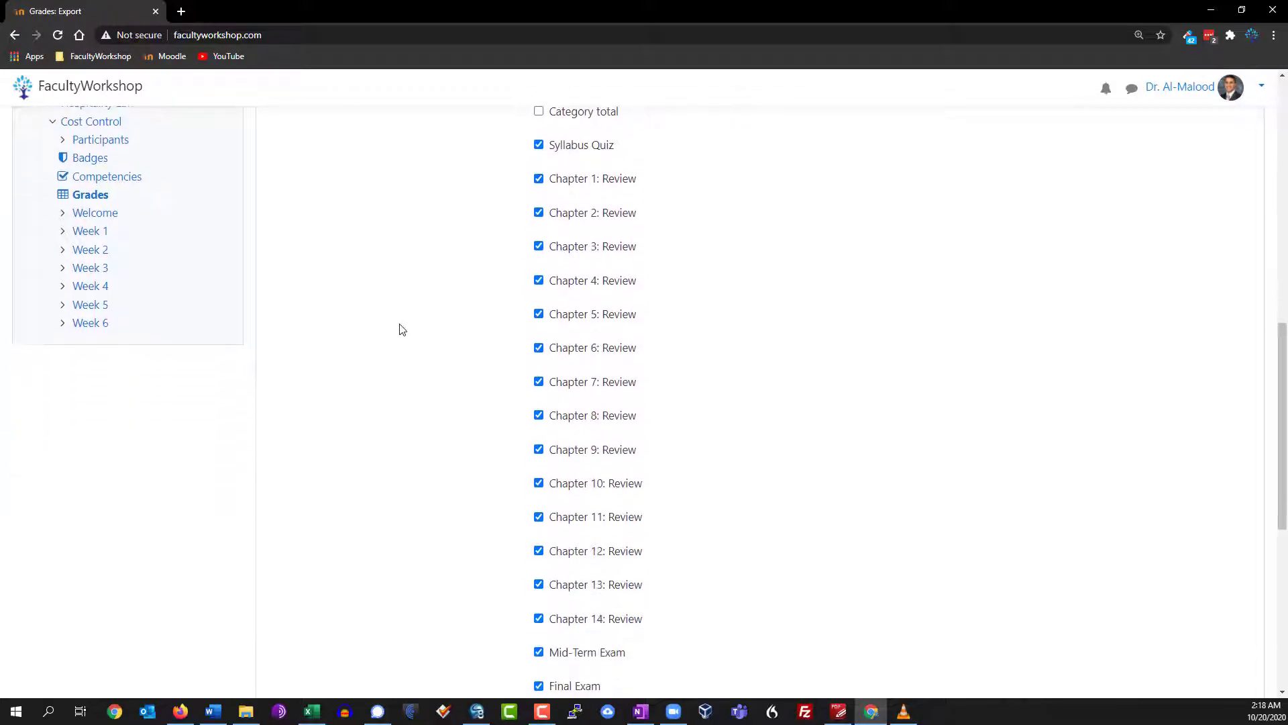
pyautogui.scroll(-1, 407, 334)
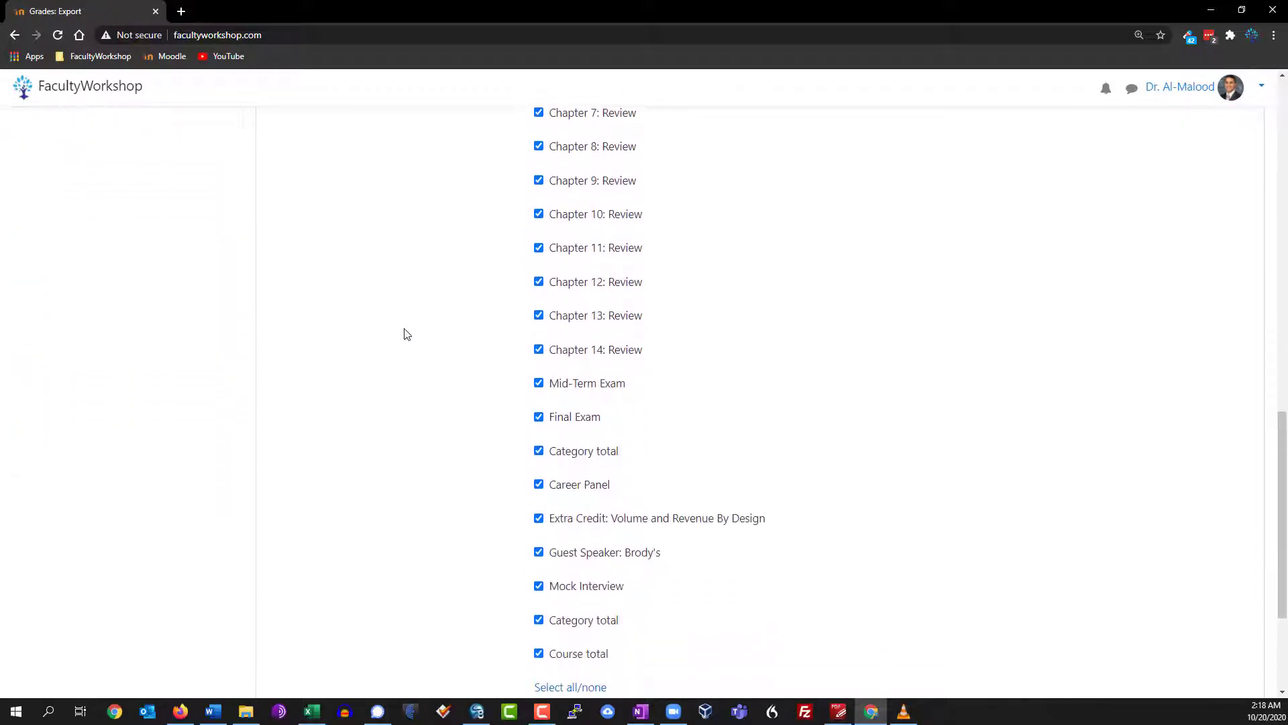
pyautogui.click(539, 385)
pyautogui.scroll(-1, 447, 355)
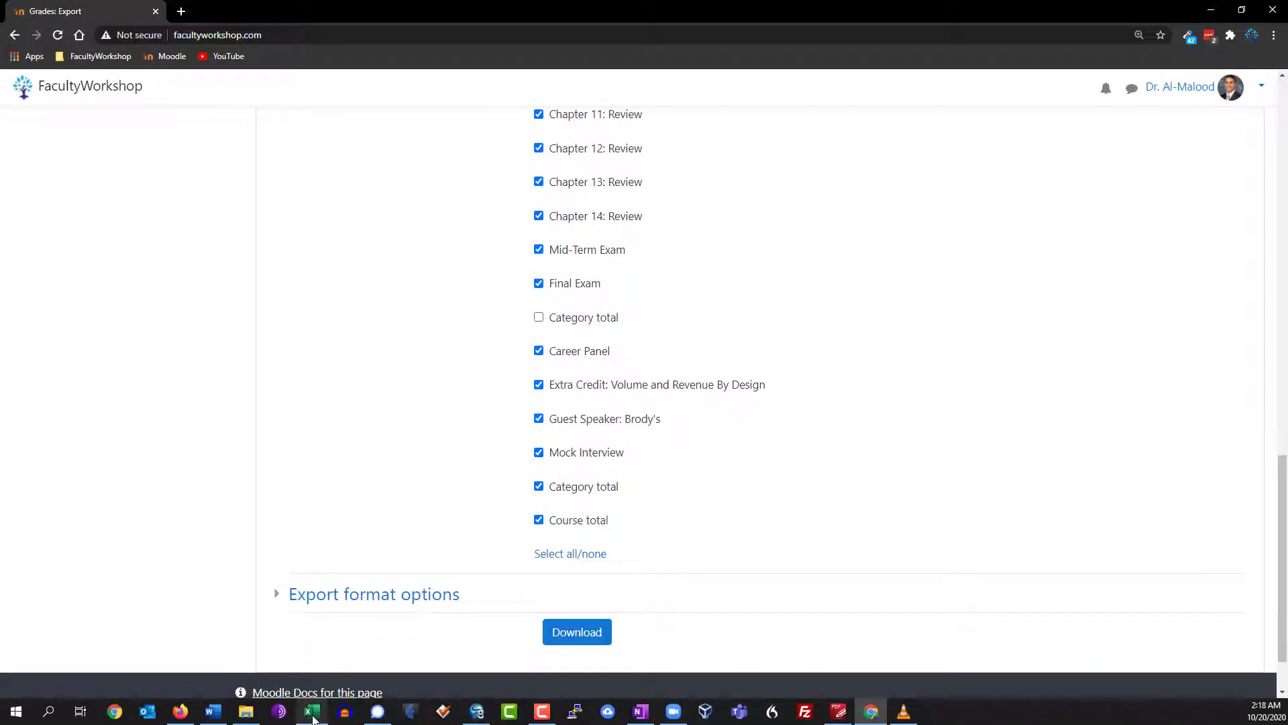
pyautogui.click(312, 711)
pyautogui.moveTo(834, 677); pyautogui.dragTo(1109, 666)
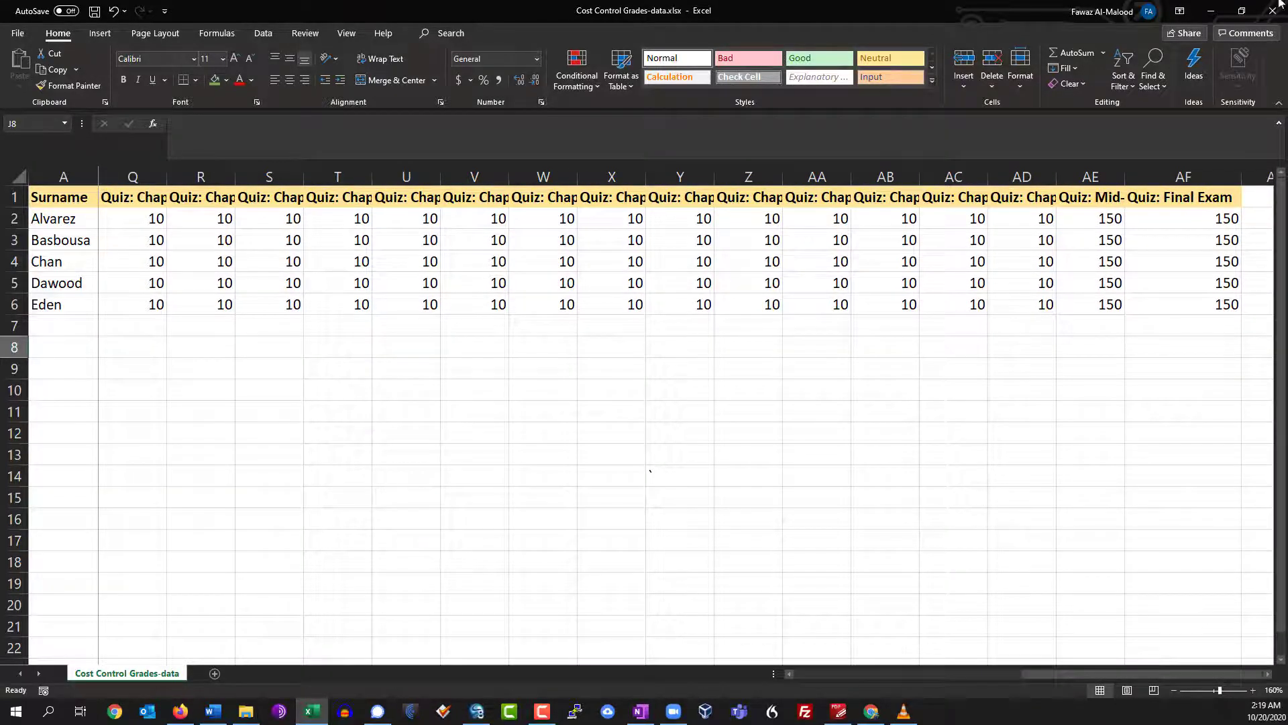
pyautogui.click(1211, 11)
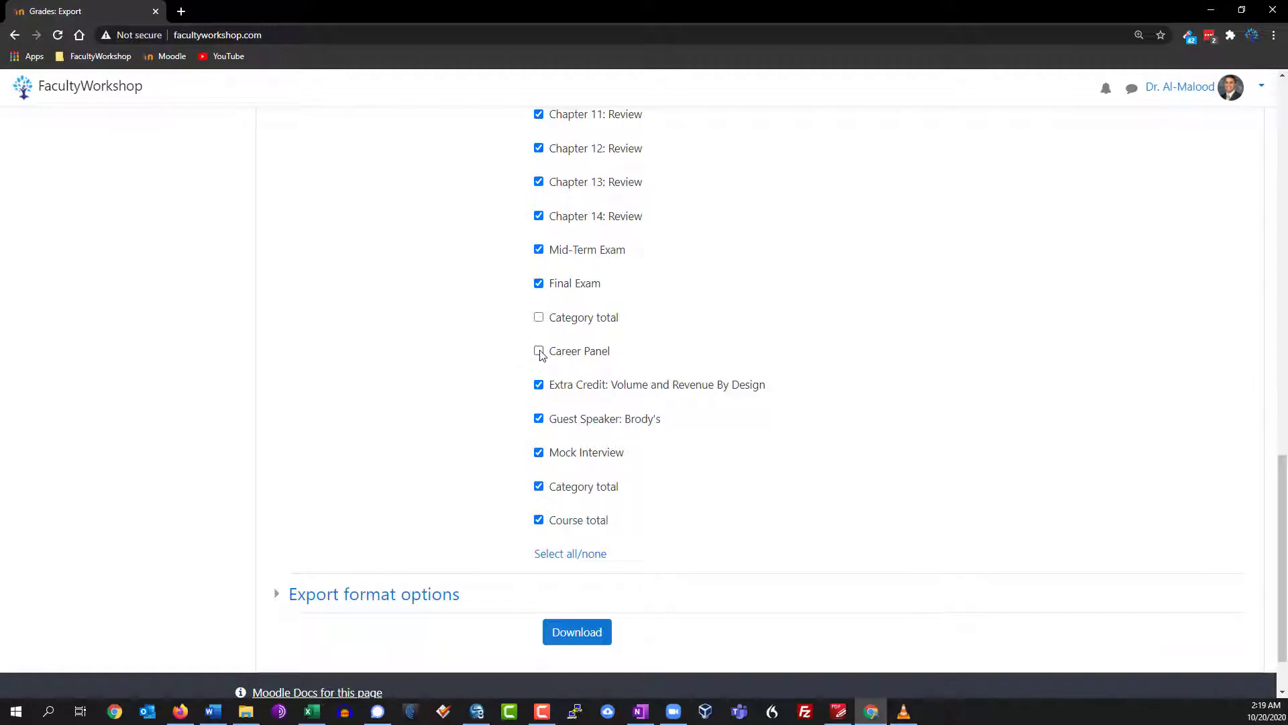
# Step: Exclude Extra Credit and Guest Speaker: Brody's, then download Cost Control Grades.xlsx
pyautogui.click(539, 387)
pyautogui.click(540, 420)
pyautogui.scroll(3, 843, 518)
pyautogui.scroll(-4, 855, 524)
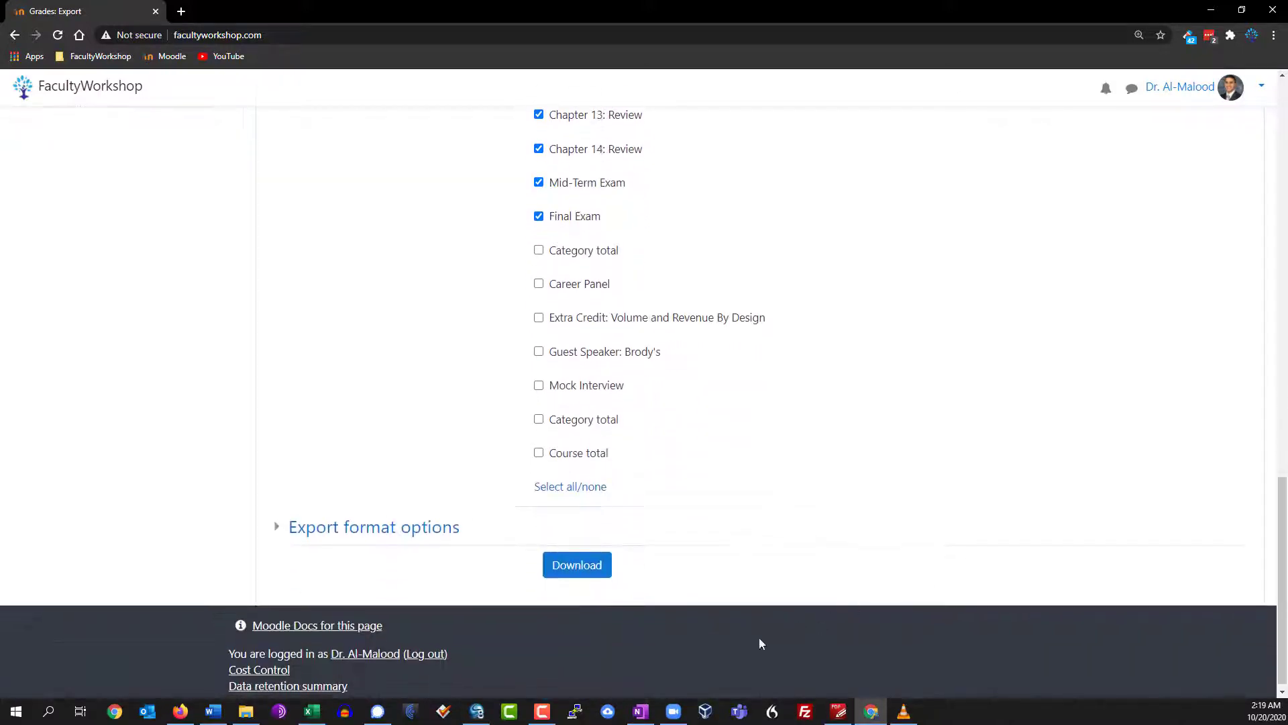
pyautogui.click(577, 570)
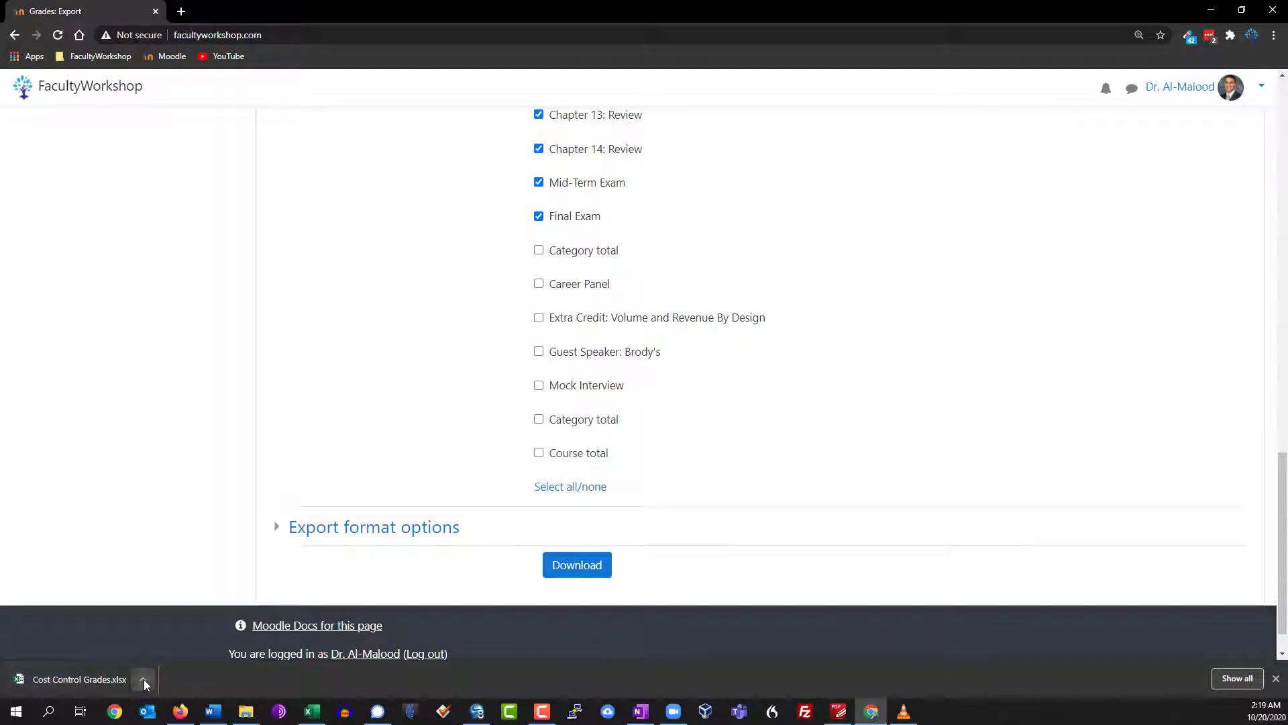
pyautogui.click(143, 679)
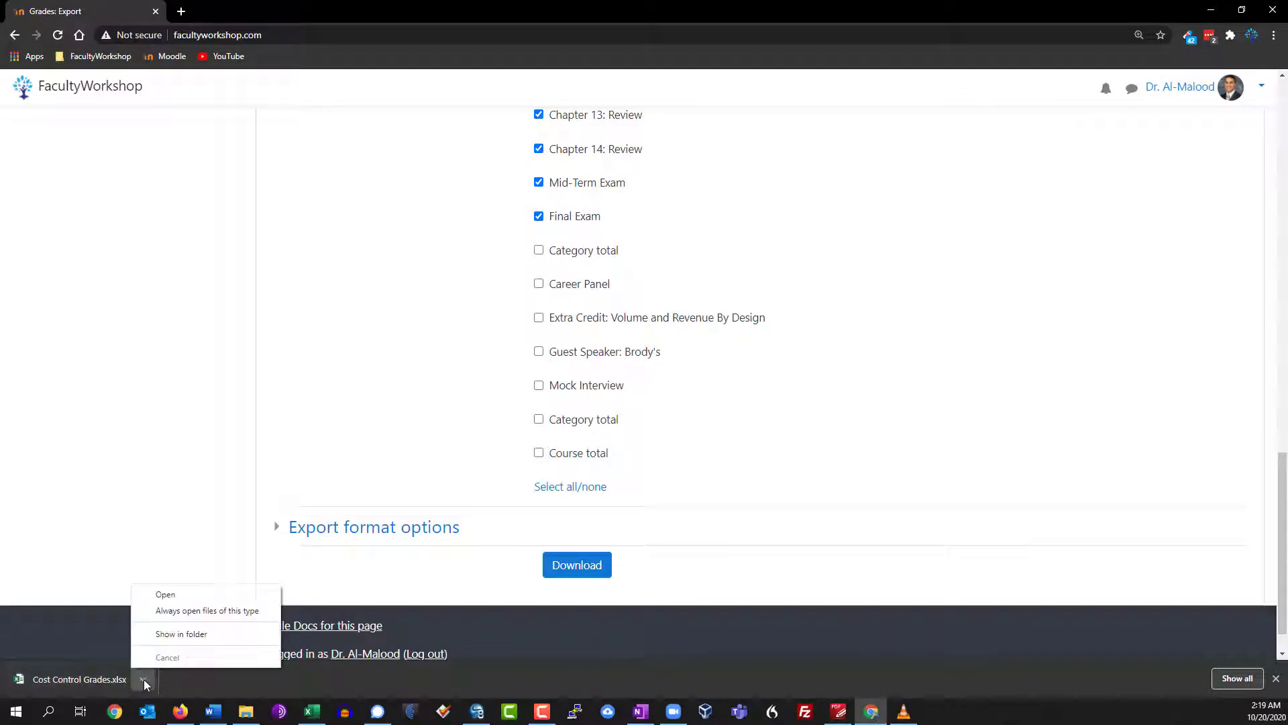
# Step: Open the downloaded Cost Control Grades.xlsx in Excel and enable editing
pyautogui.click(184, 596)
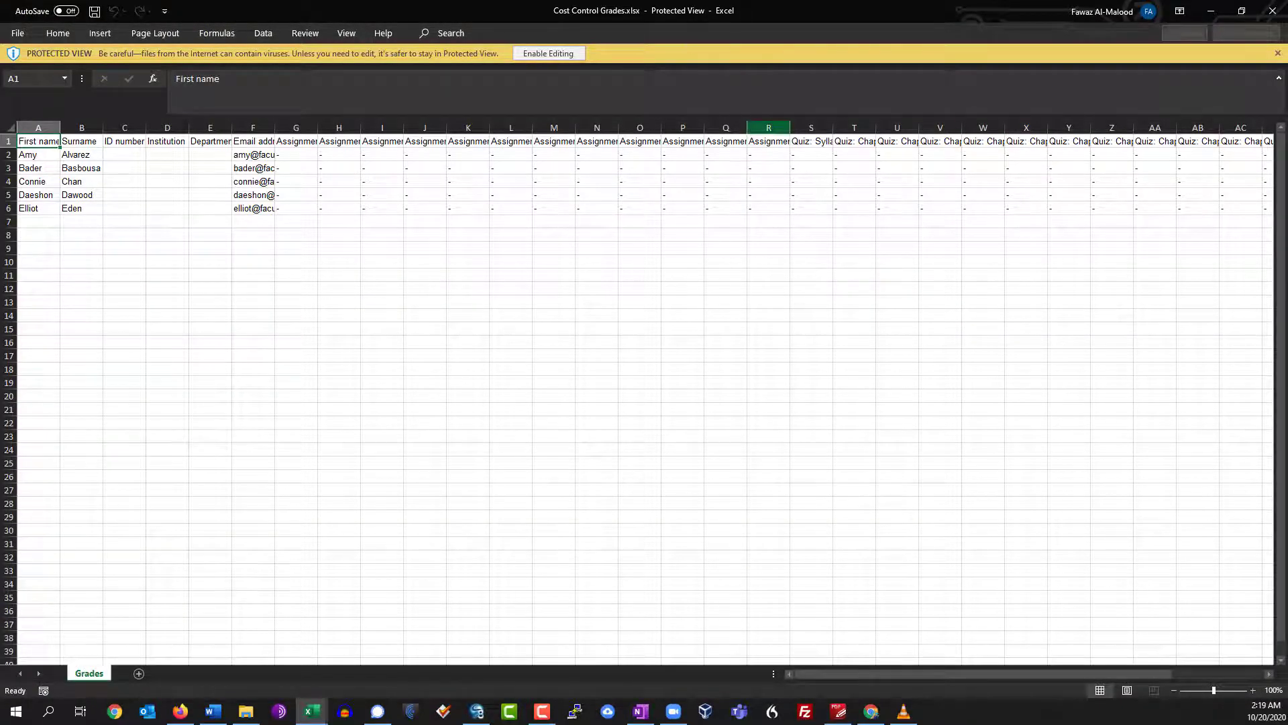
pyautogui.click(556, 55)
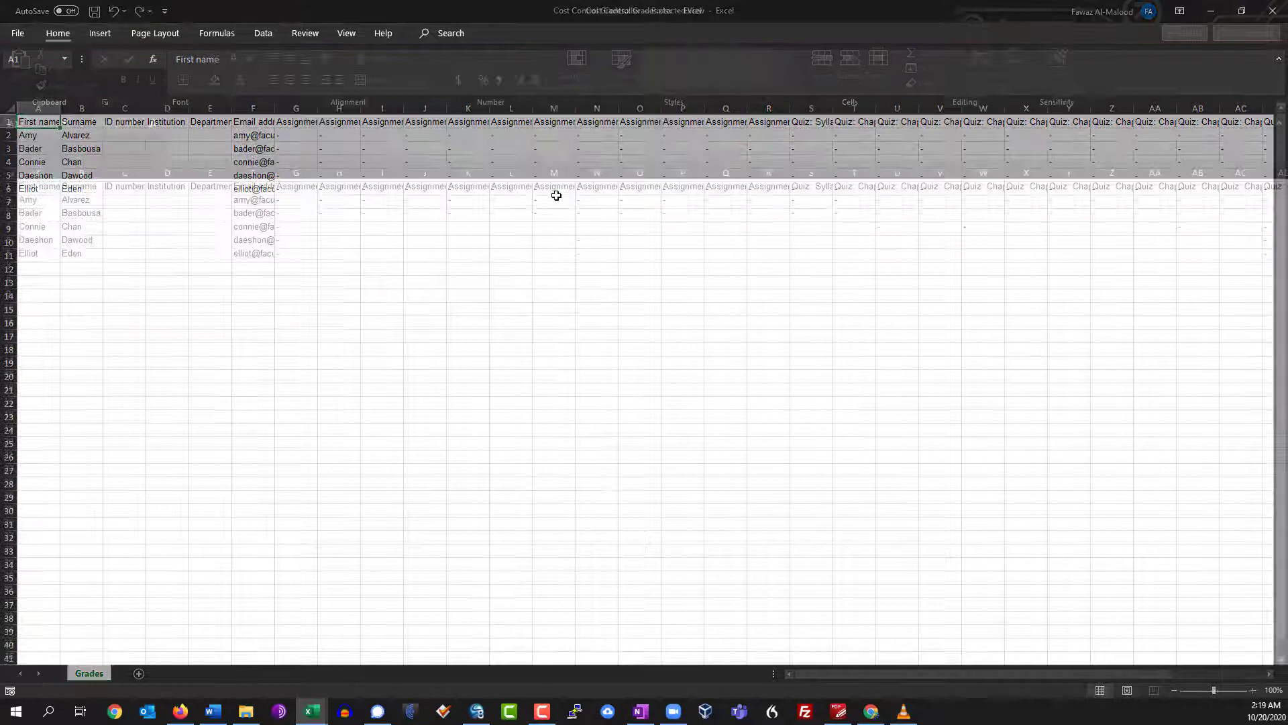
pyautogui.scroll(2, 443, 295)
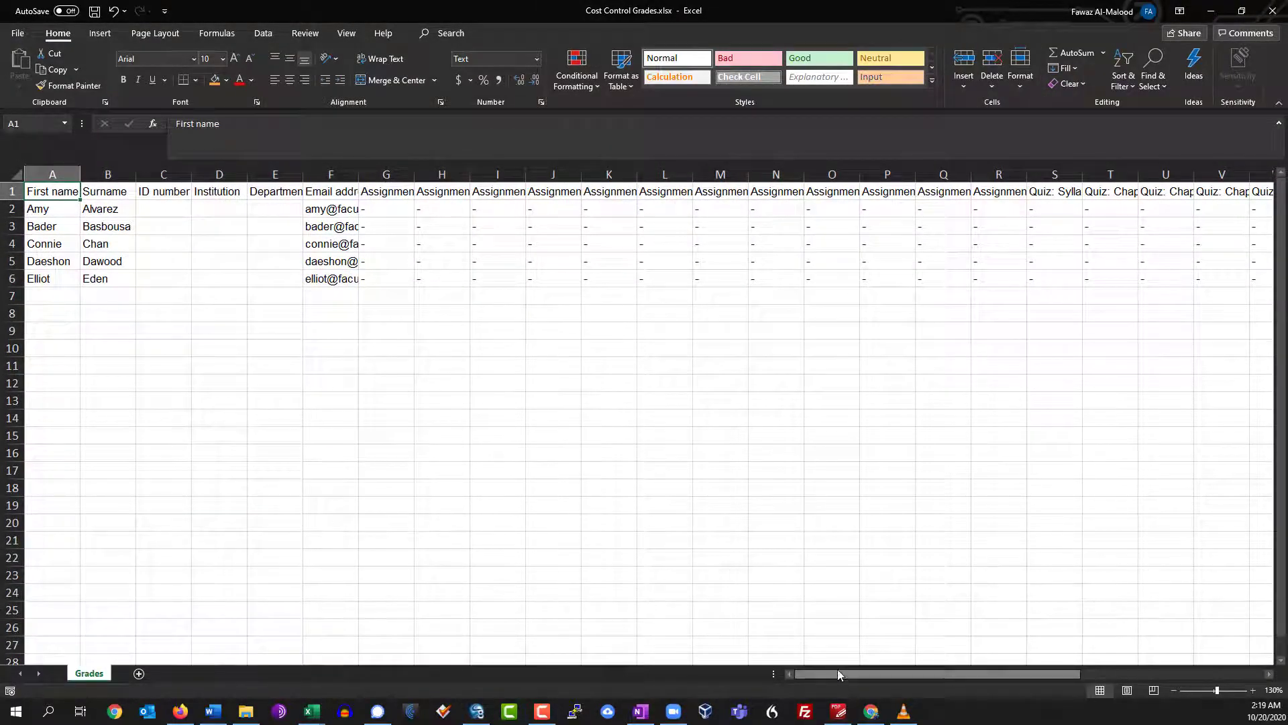
pyautogui.moveTo(839, 673); pyautogui.dragTo(808, 667)
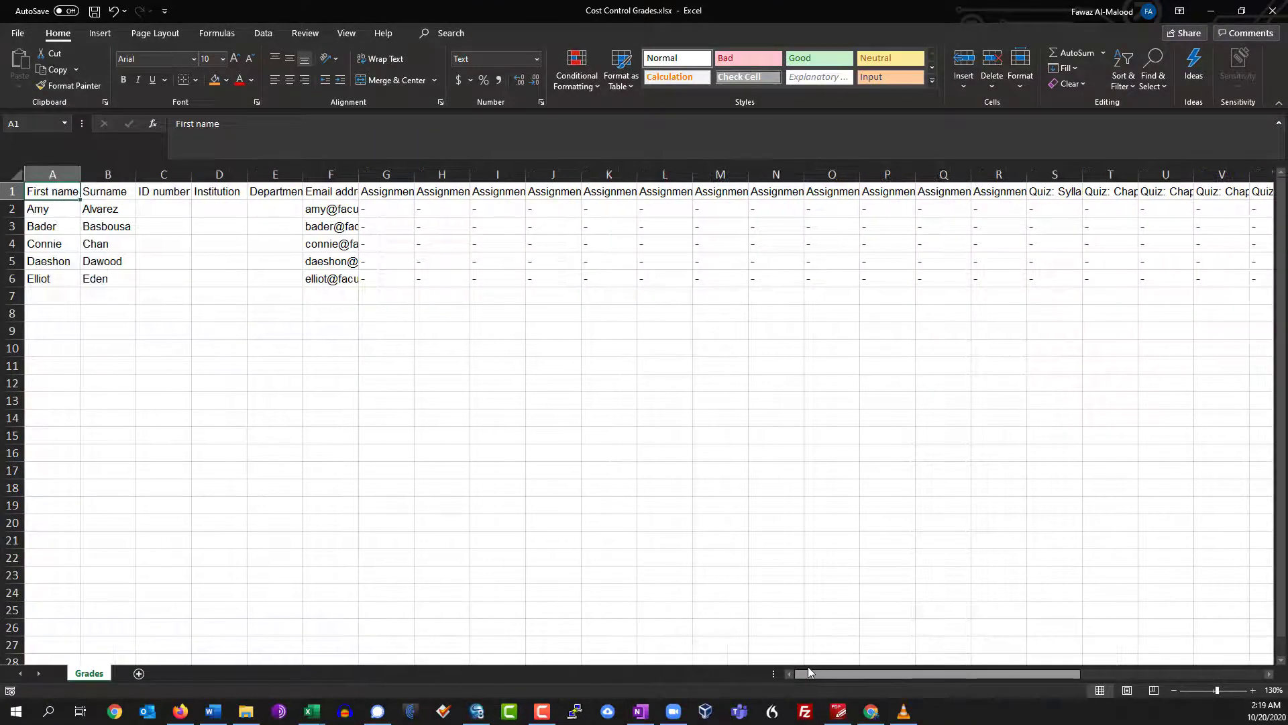
pyautogui.click(325, 716)
# Step: Copy the five students' Headshot through Final Exam scores from Cost Control Grades-data.xlsx
pyautogui.click(244, 658)
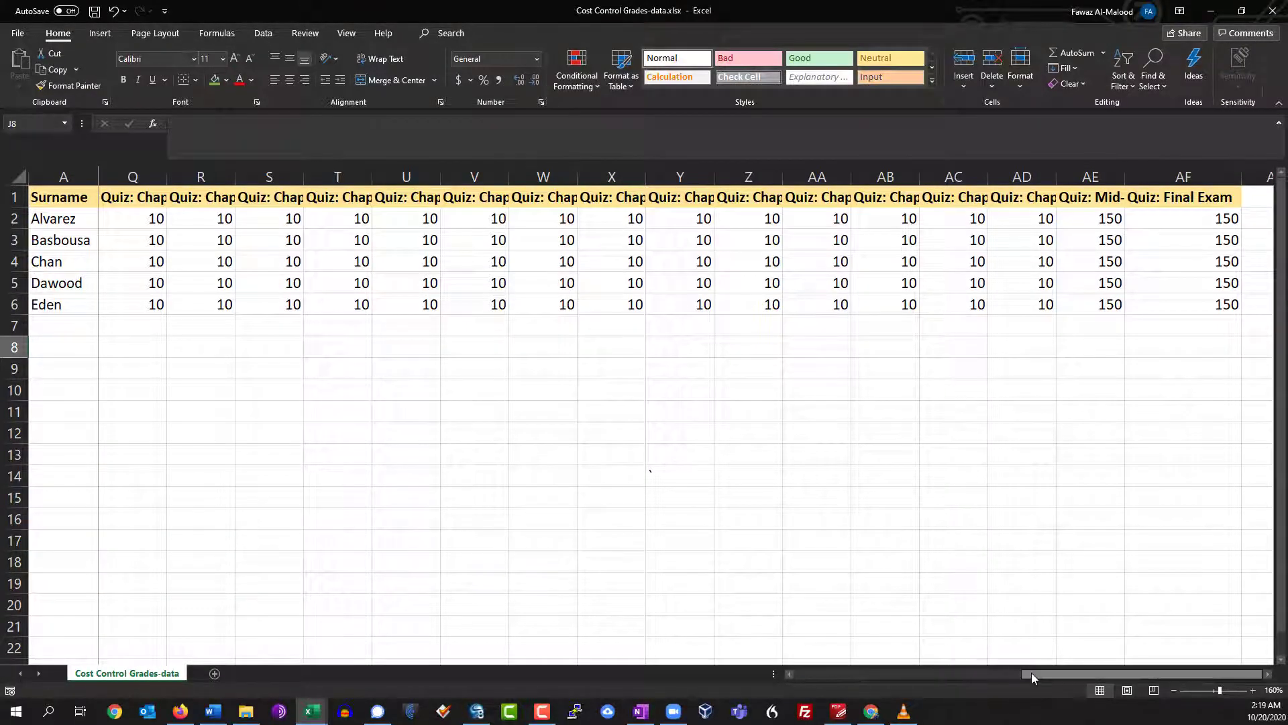
pyautogui.moveTo(1032, 672); pyautogui.dragTo(788, 687)
pyautogui.moveTo(429, 220); pyautogui.dragTo(1118, 288)
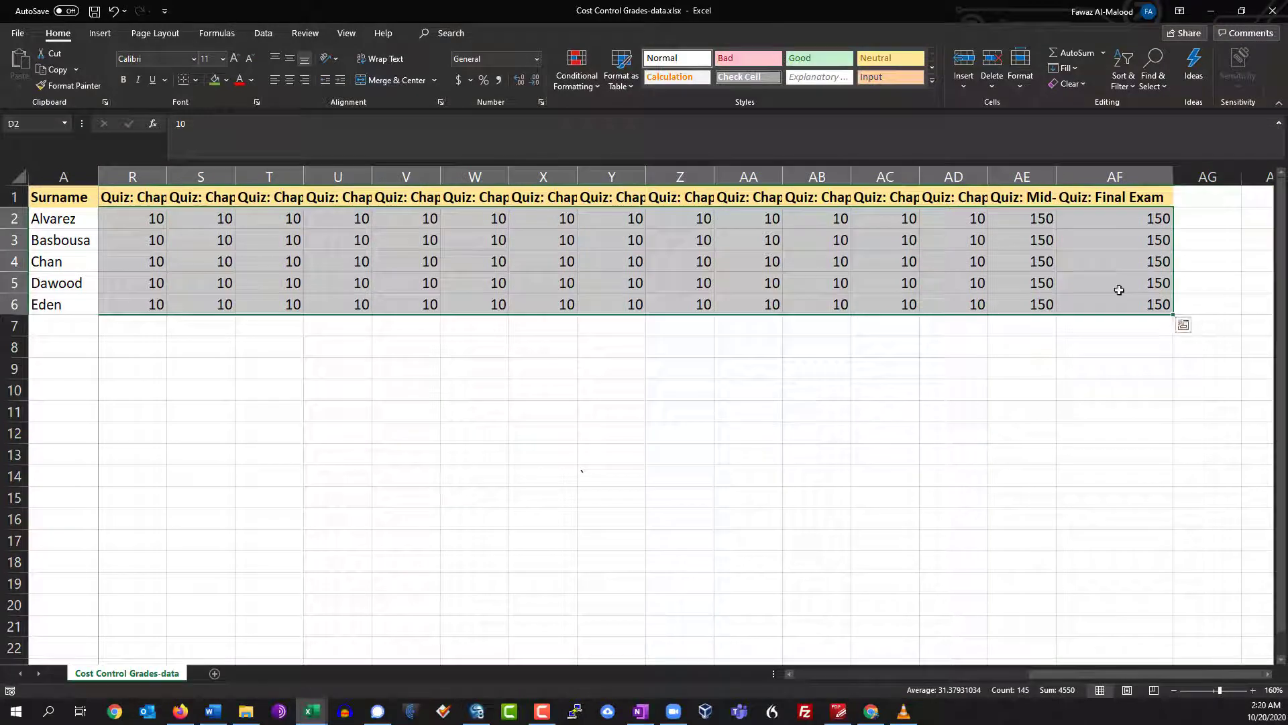
pyautogui.rightClick(842, 250)
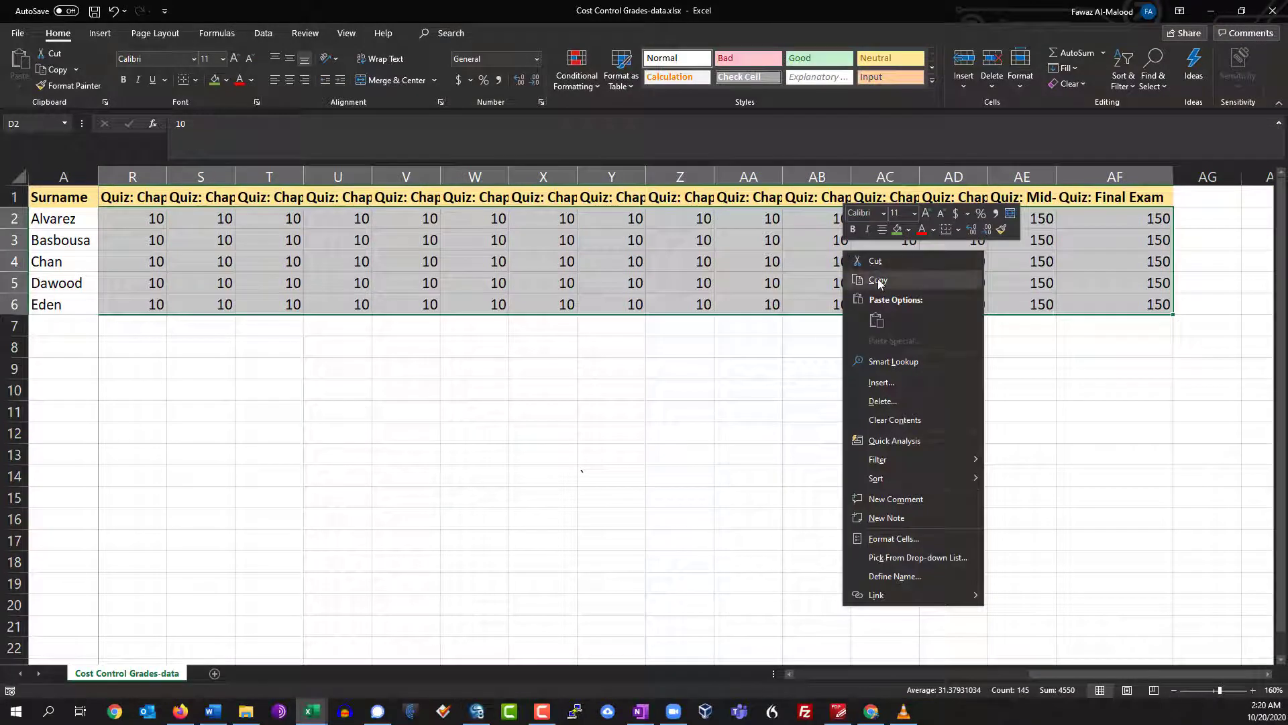
pyautogui.click(879, 281)
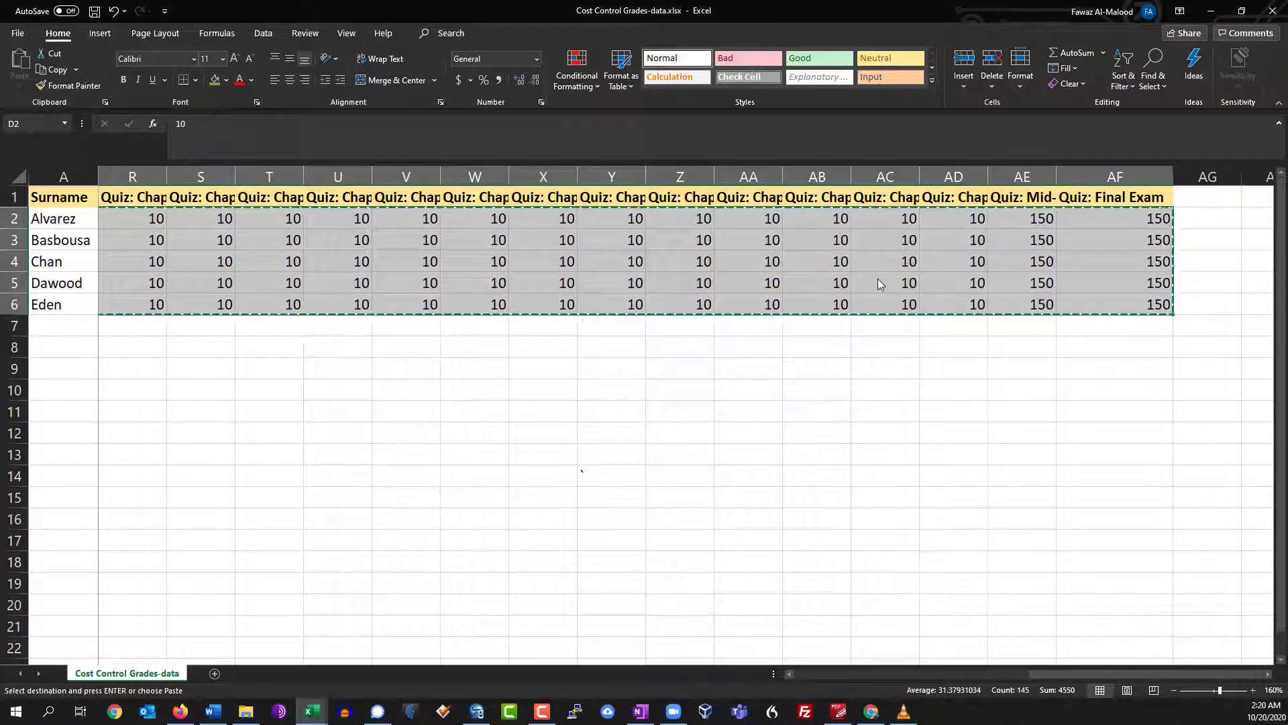
pyautogui.click(327, 714)
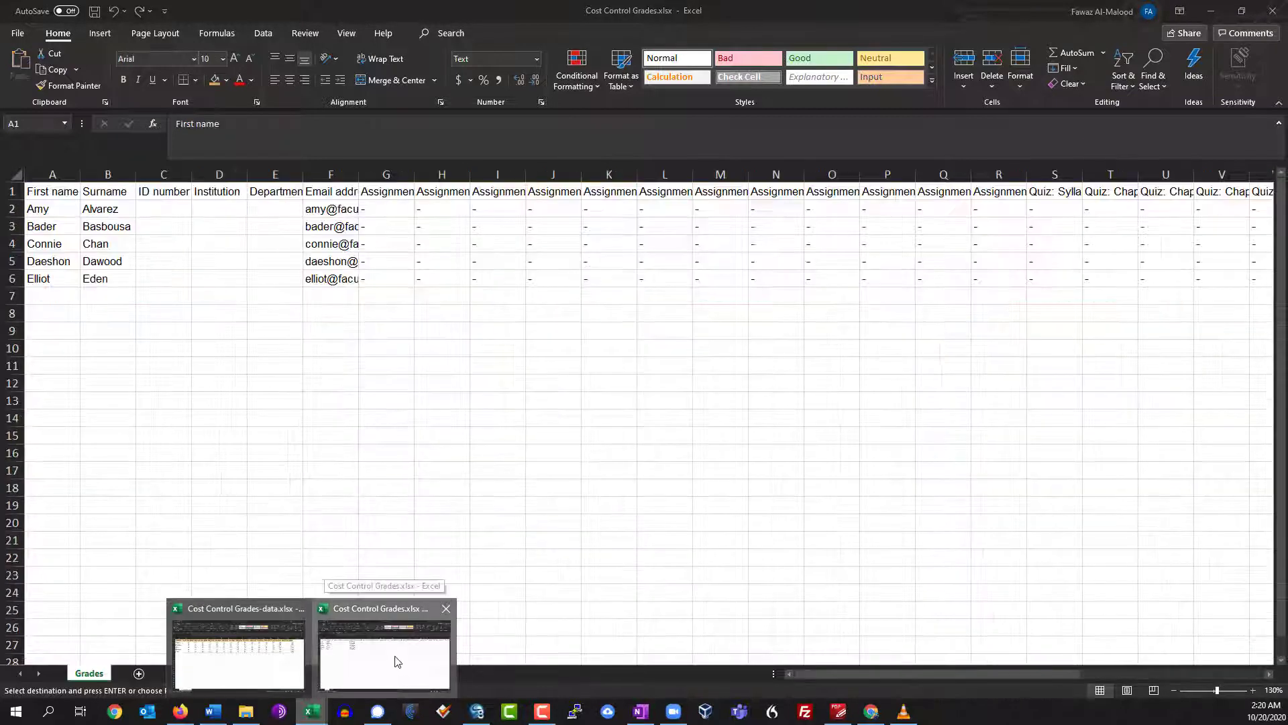
# Step: Paste the copied scores into Cost Control Grades.xlsx starting at cell G2
pyautogui.click(398, 662)
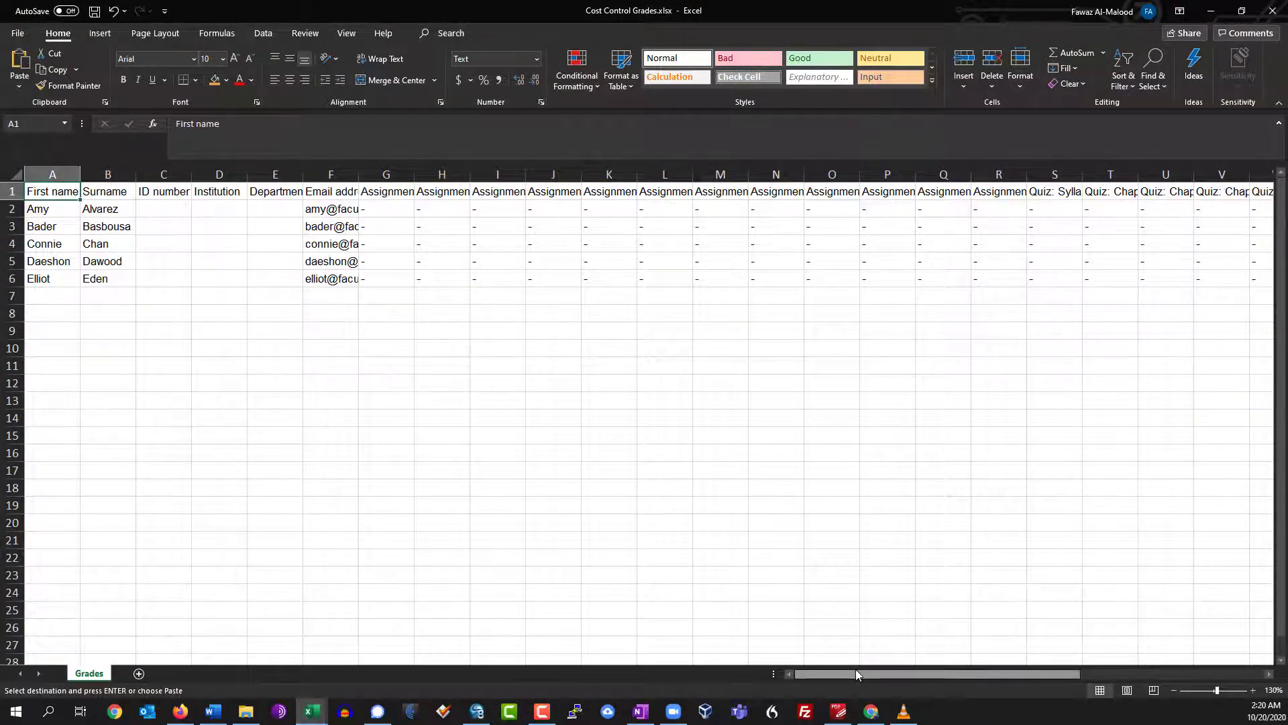
pyautogui.moveTo(855, 670); pyautogui.dragTo(920, 668)
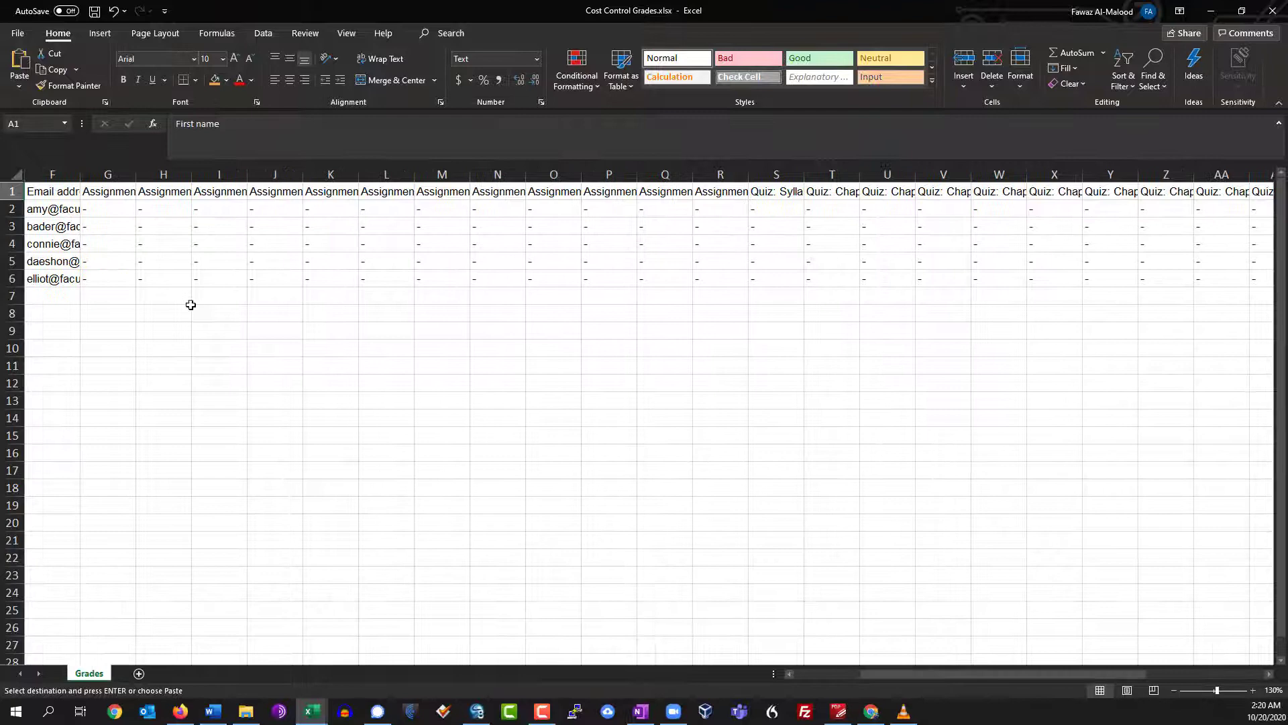
pyautogui.moveTo(109, 208); pyautogui.dragTo(1145, 276)
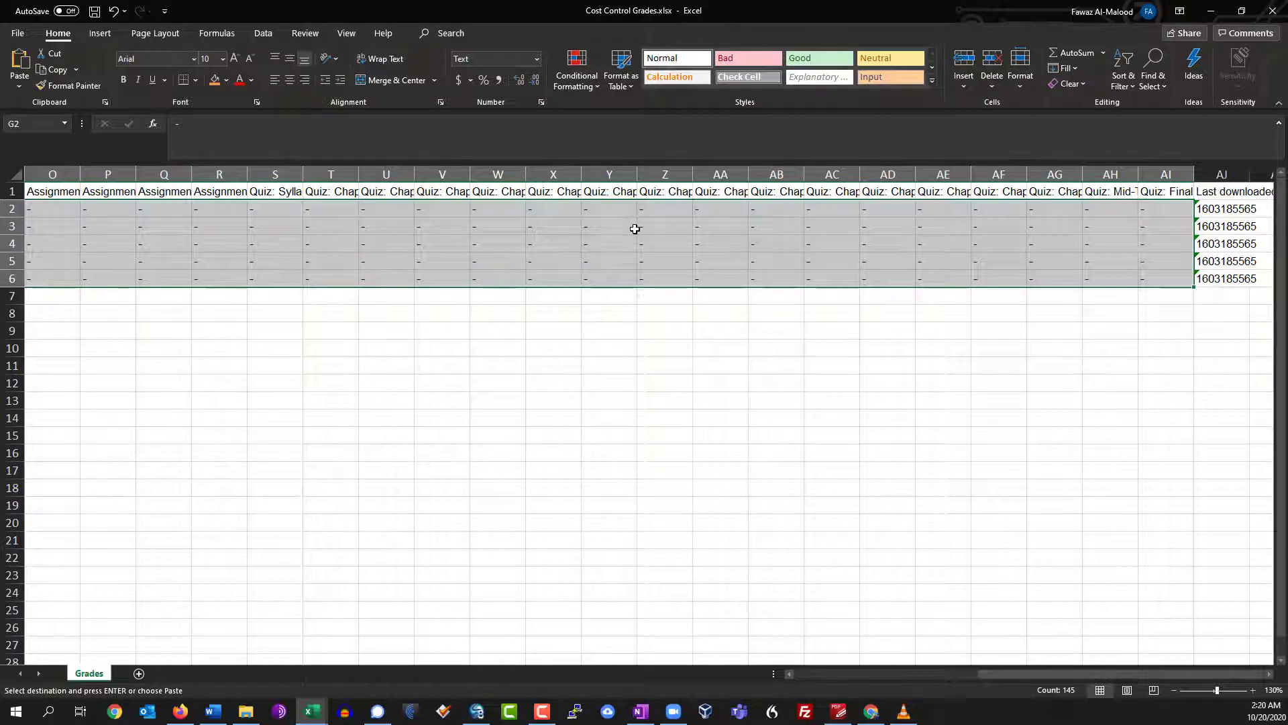
pyautogui.hotkey('ctrl', 'v')
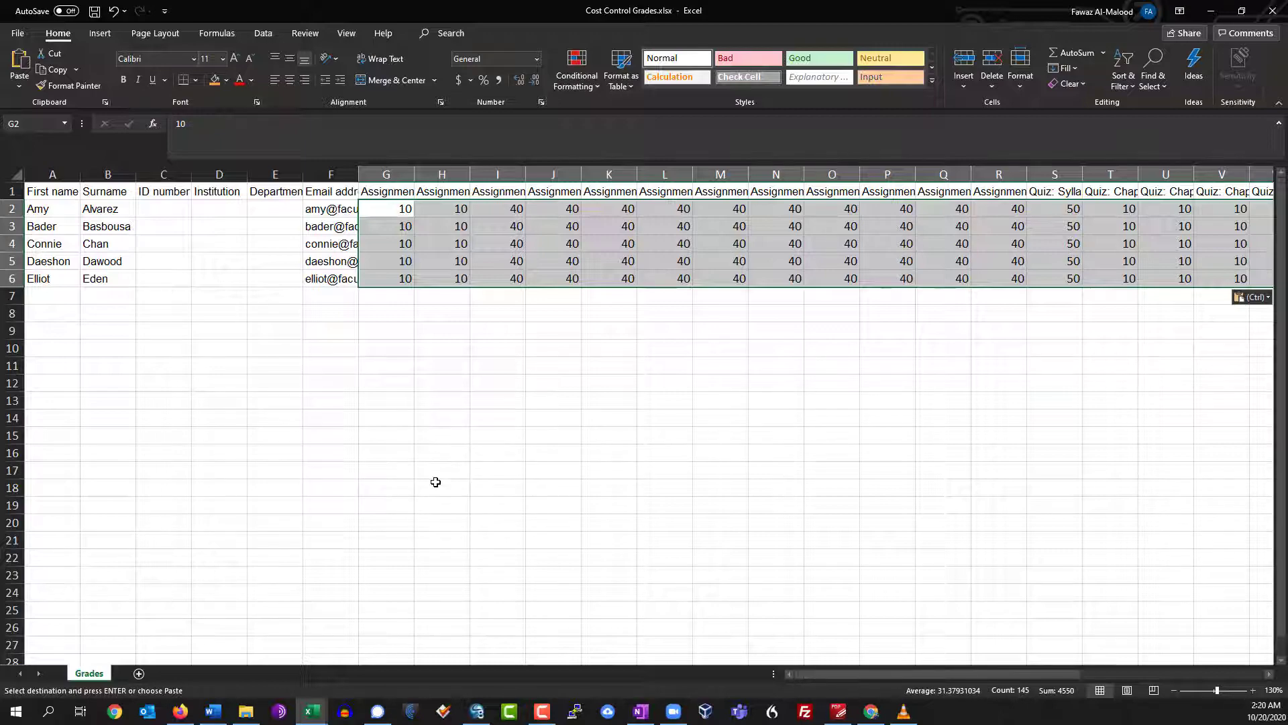
# Step: Save the filled workbook as Cost Control Grades.csv in CSV UTF-8 format
pyautogui.click(18, 33)
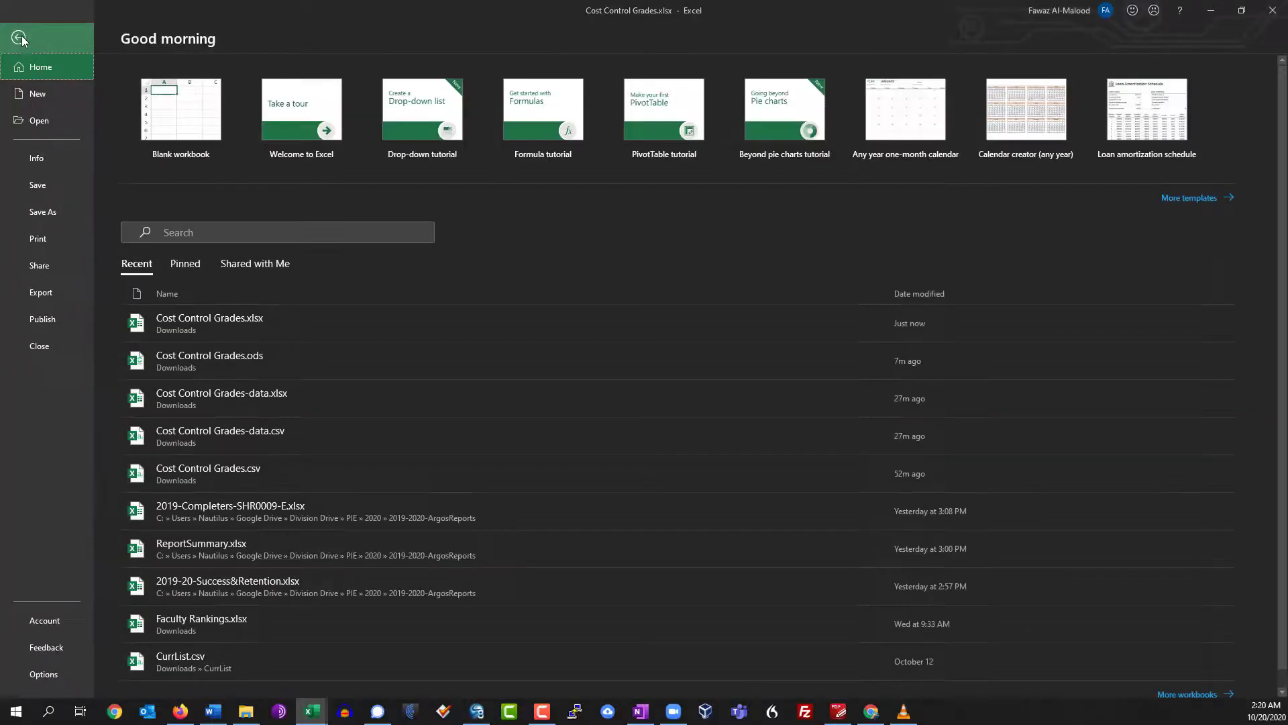
pyautogui.click(44, 212)
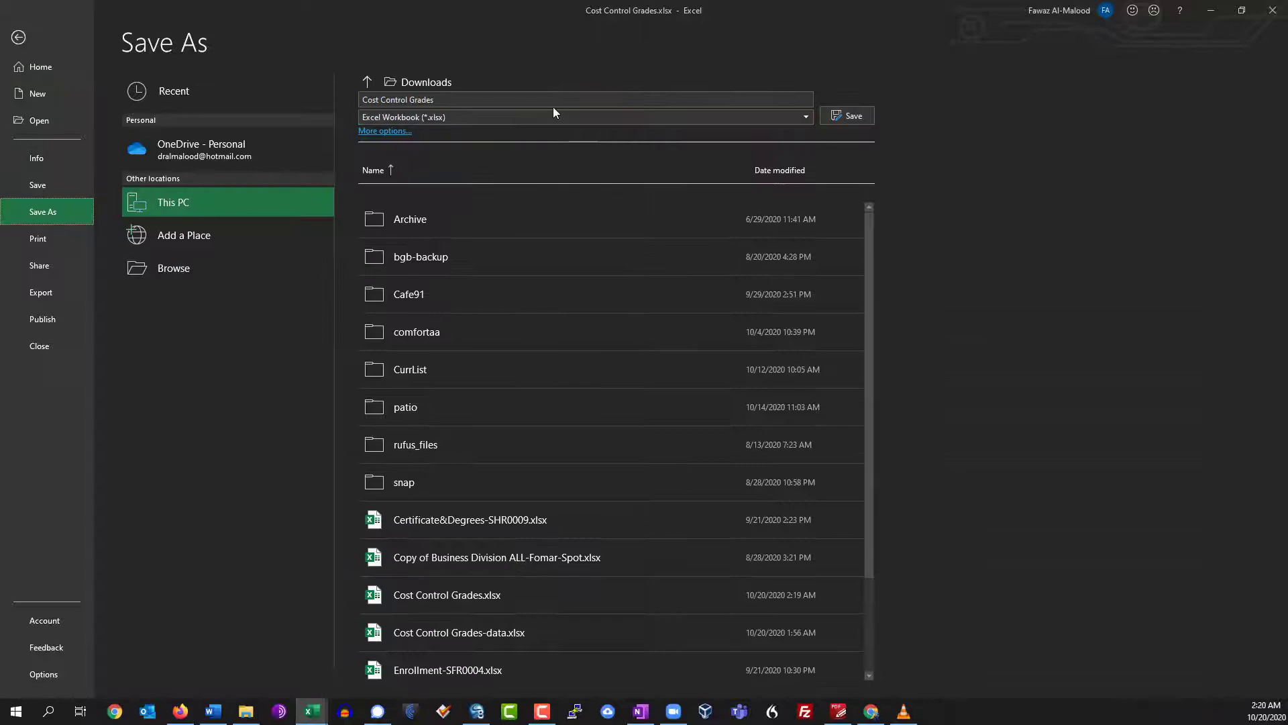
pyautogui.click(459, 118)
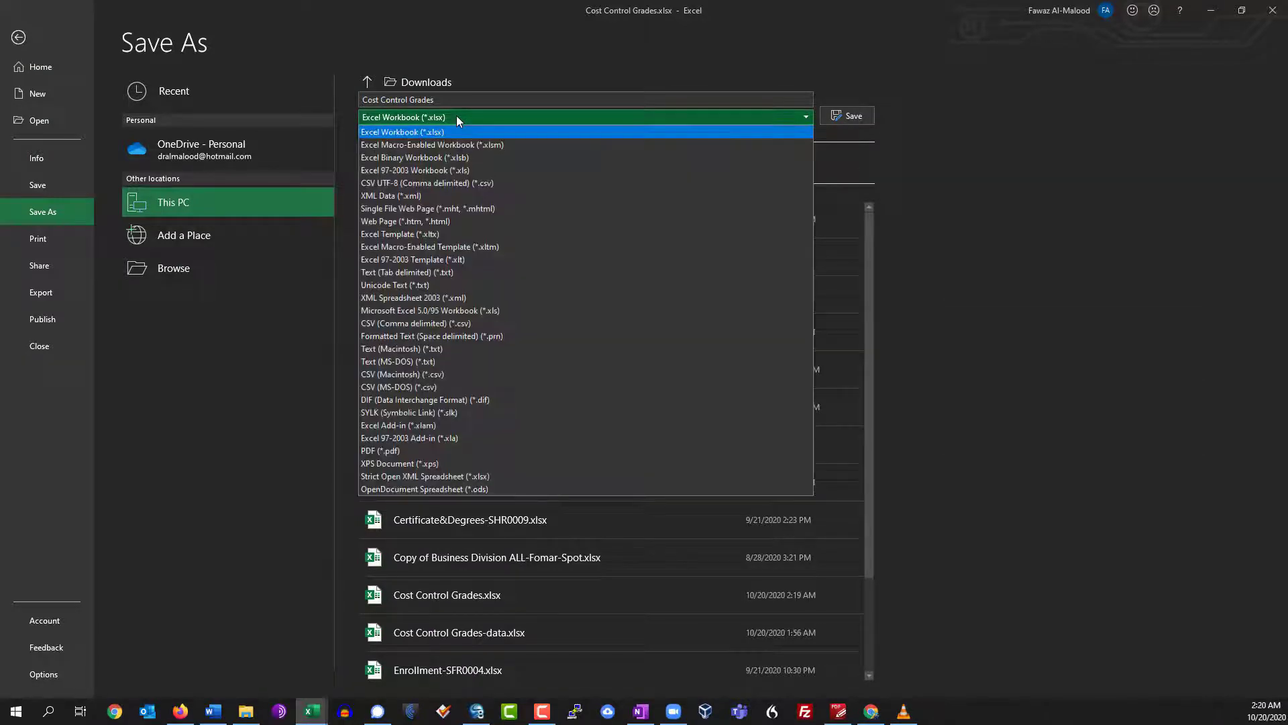
pyautogui.click(419, 183)
pyautogui.click(863, 118)
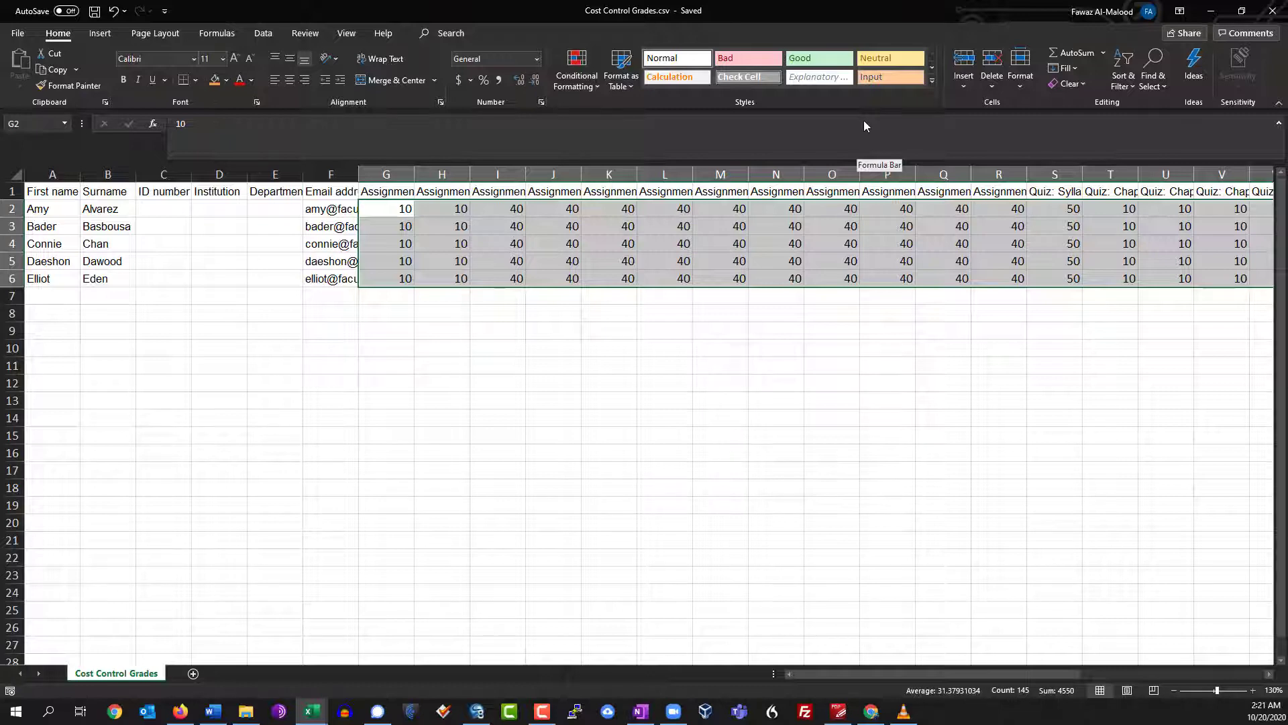
# Step: Close the Cost Control Grades.csv workbook, saving the changes
pyautogui.click(694, 315)
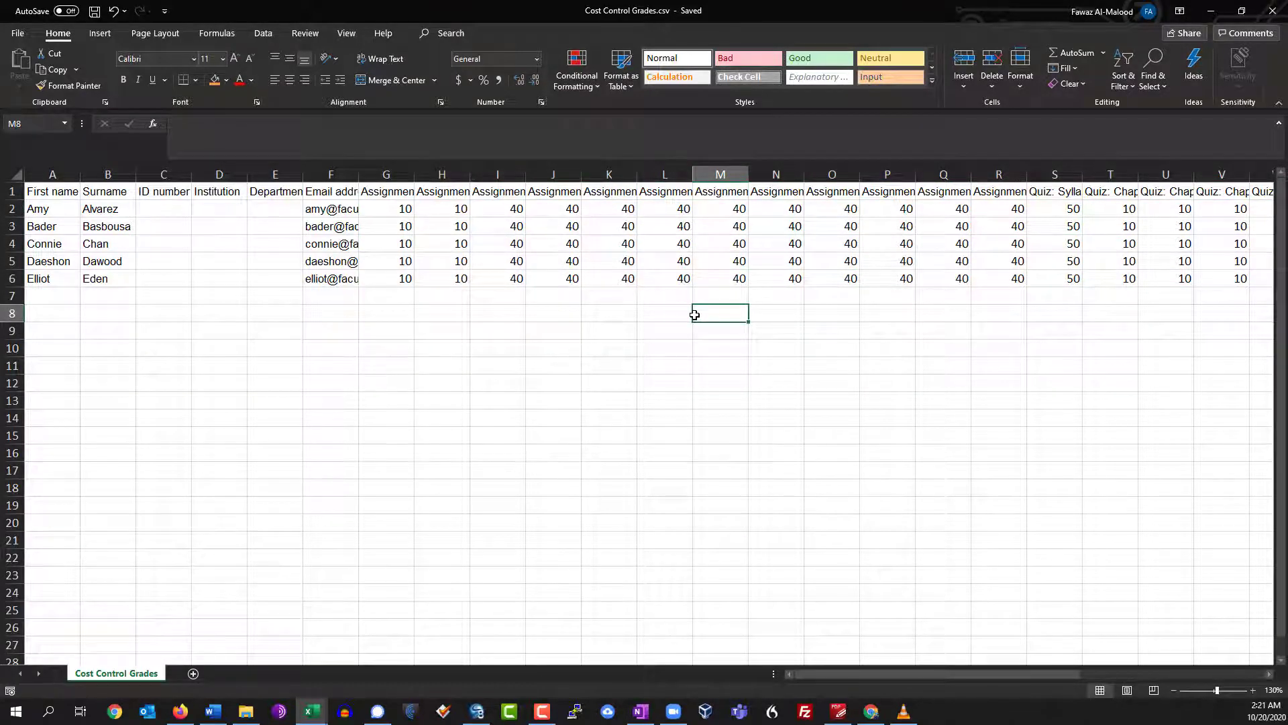
pyautogui.click(1270, 20)
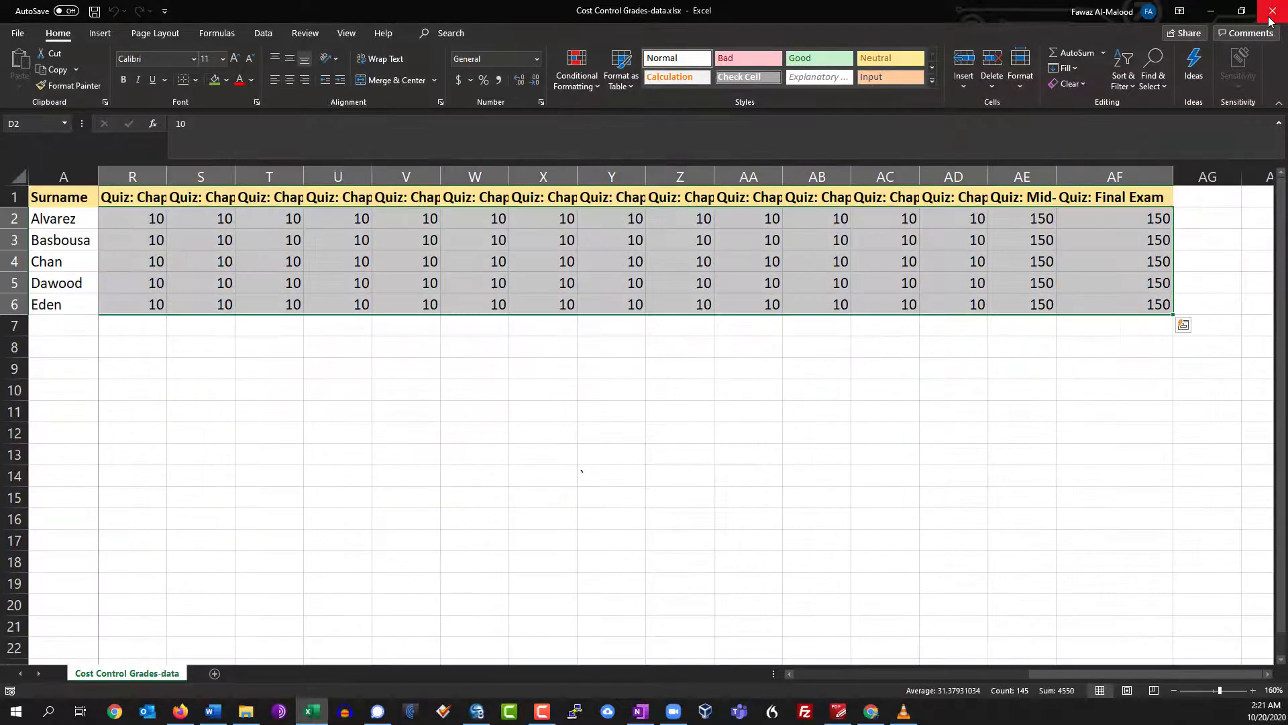
pyautogui.click(1270, 19)
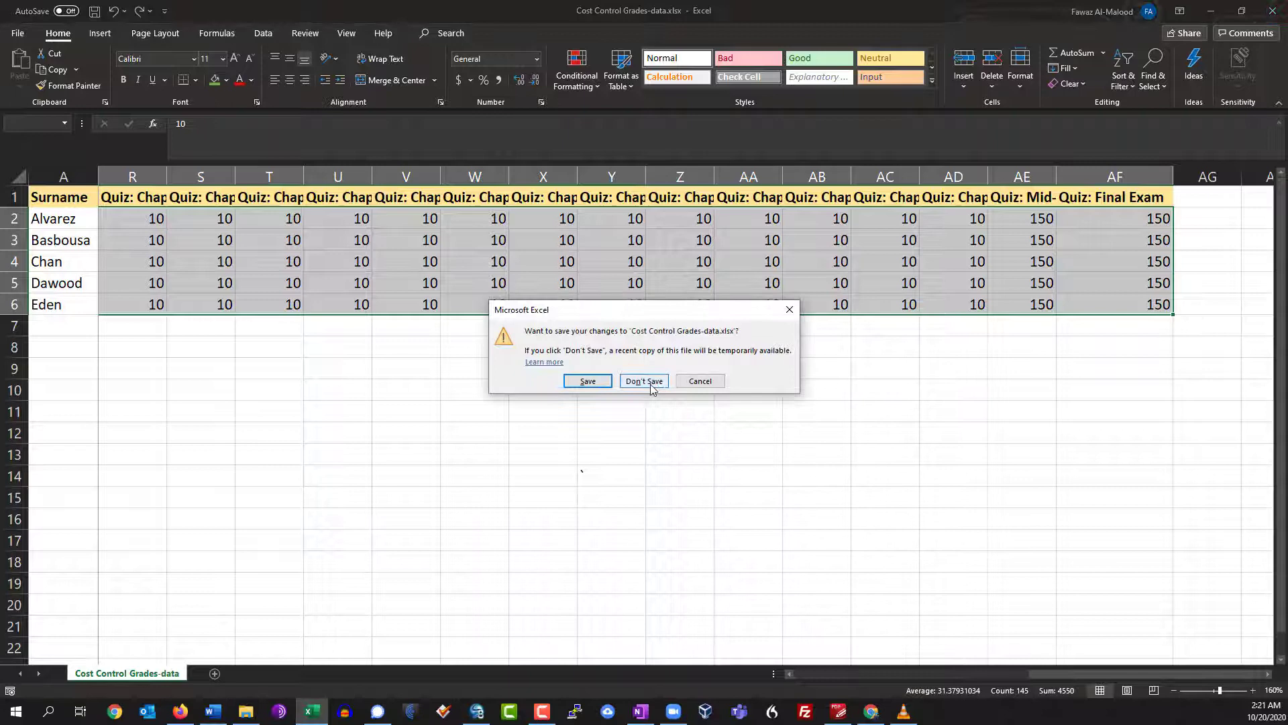
pyautogui.click(584, 381)
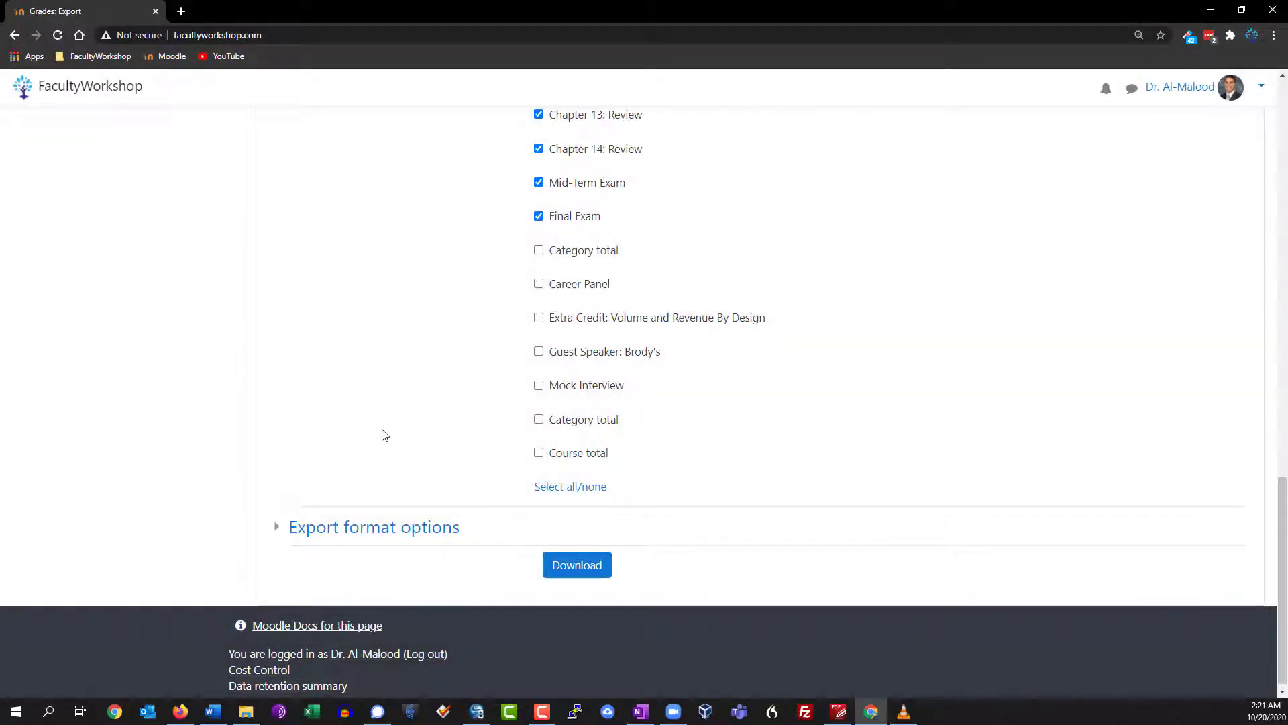
# Step: Open the grade import page and add Cost Control Grades.csv from the Downloads folder
pyautogui.scroll(15, 384, 434)
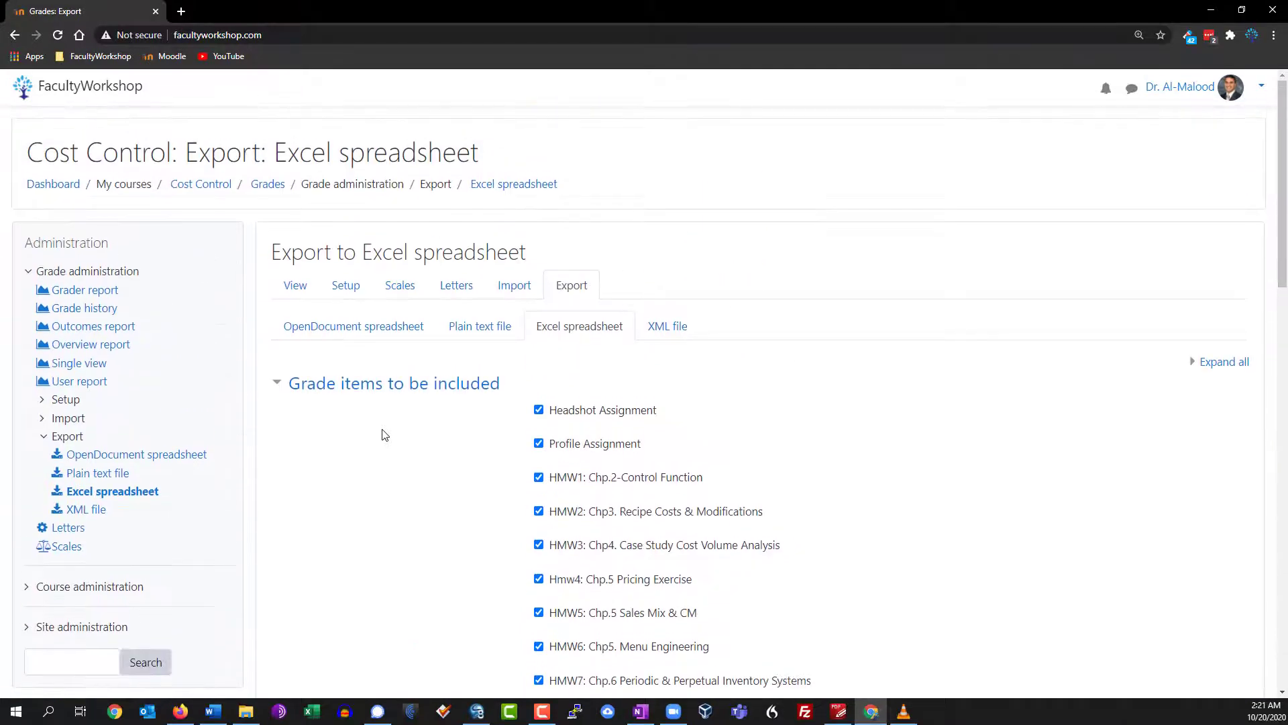
pyautogui.click(524, 288)
pyautogui.hotkey('alt', 'Tab')
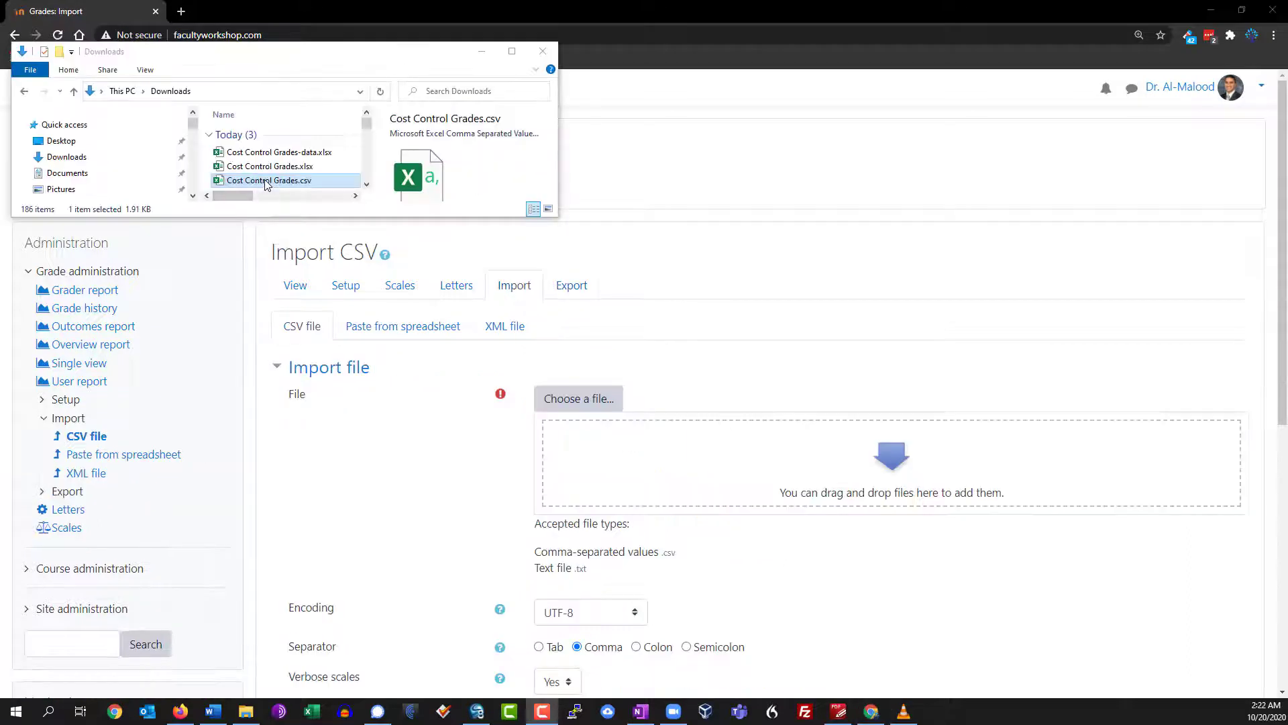
pyautogui.moveTo(268, 186); pyautogui.dragTo(897, 492)
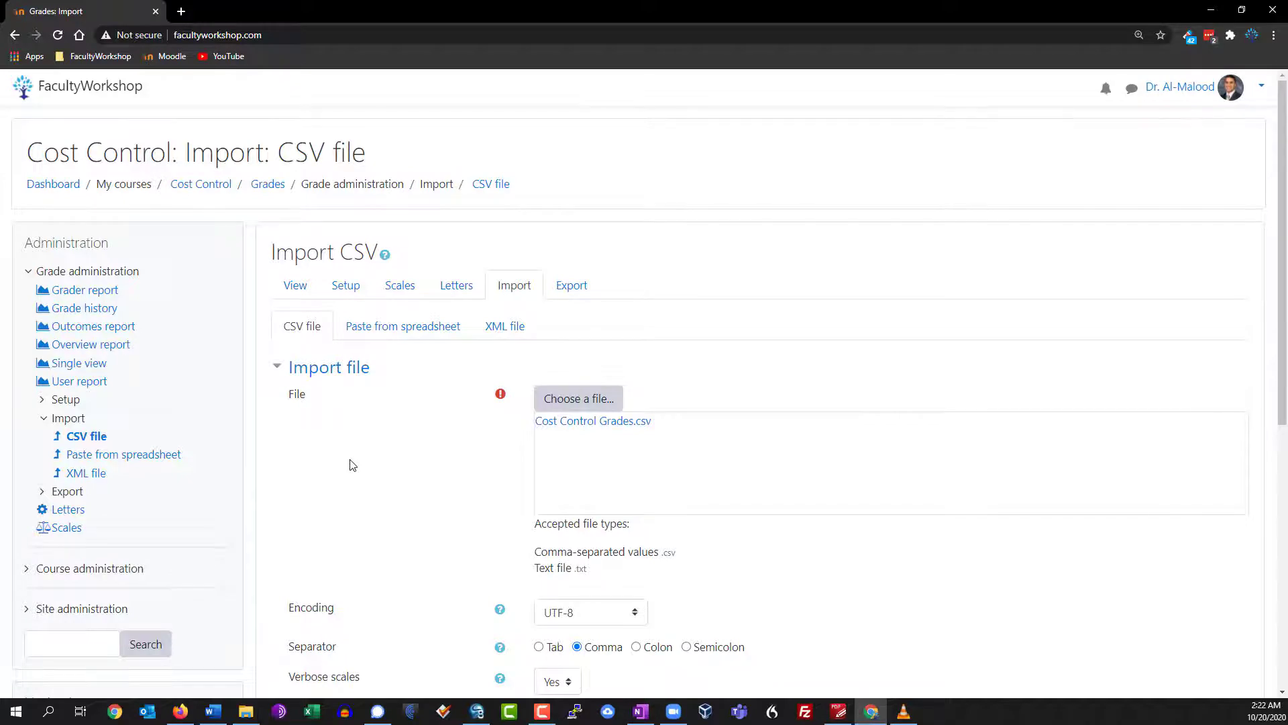
pyautogui.scroll(-4, 350, 465)
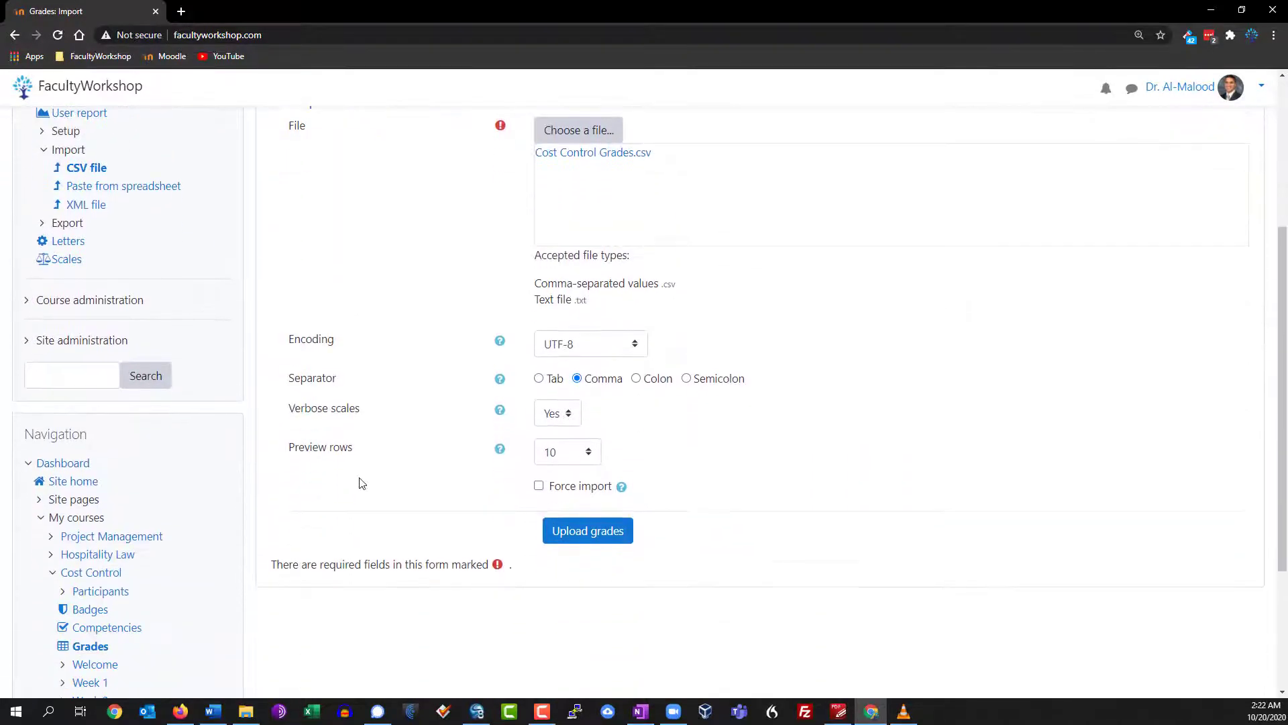
# Step: Upload the CSV file to preview the five students' imported grades
pyautogui.click(586, 536)
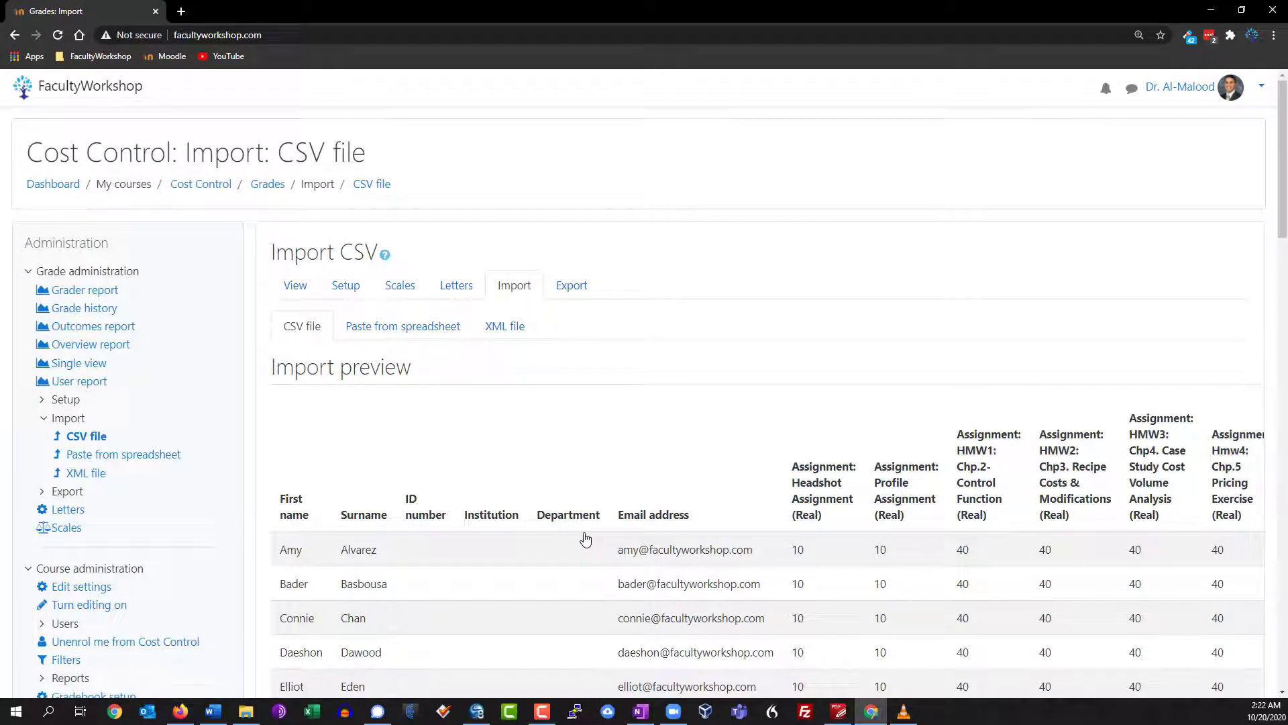
pyautogui.scroll(-2, 486, 456)
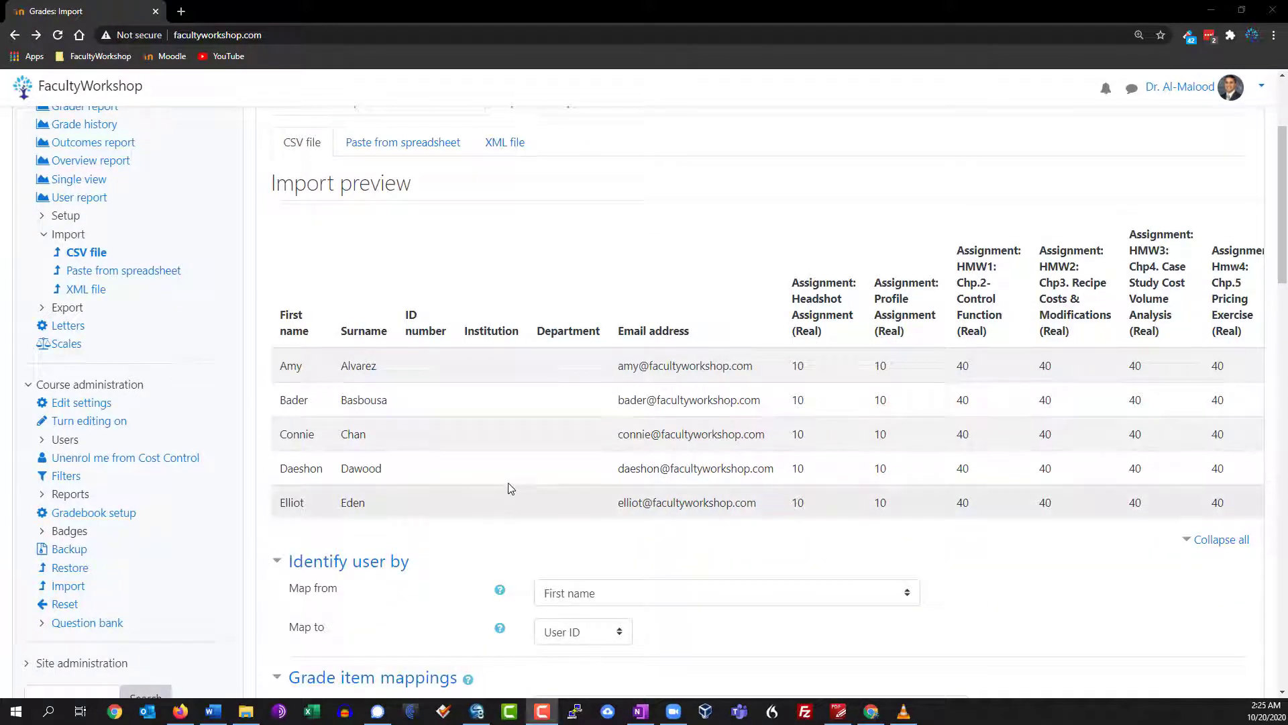
pyautogui.scroll(-3, 512, 489)
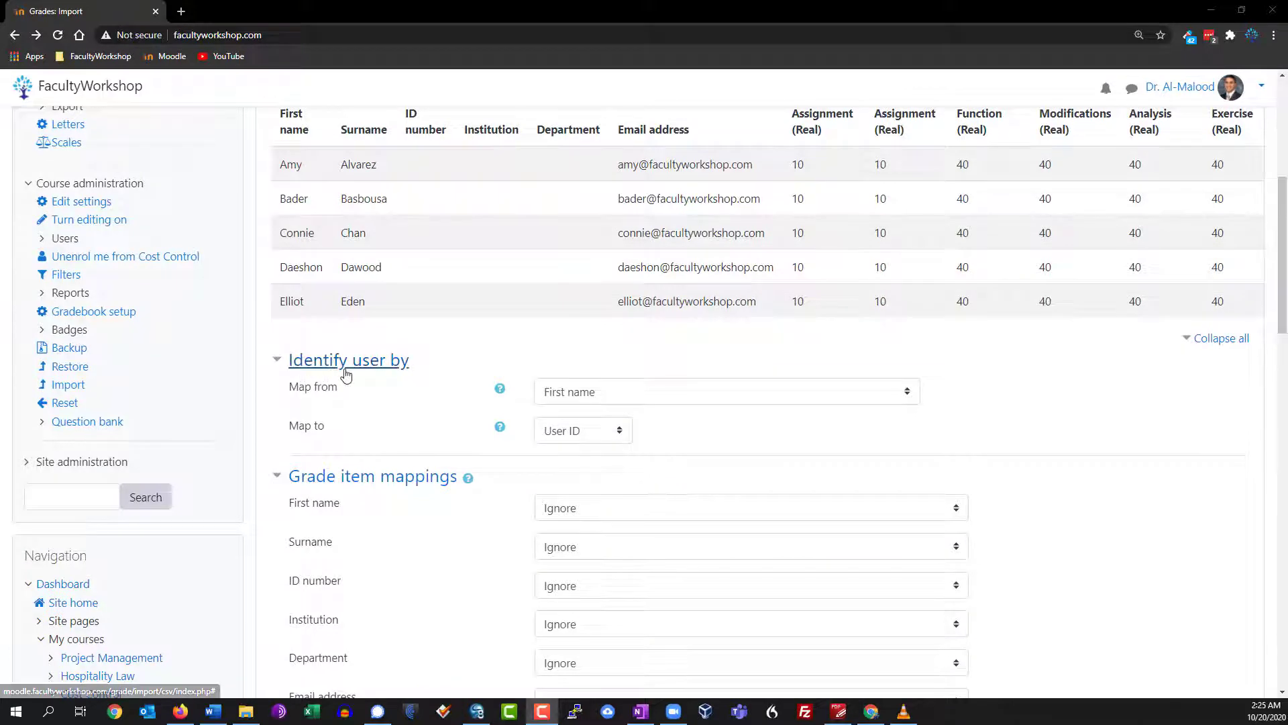
# Step: Identify users by mapping Email address in the file to Email address in Moodle
pyautogui.click(584, 397)
pyautogui.click(573, 148)
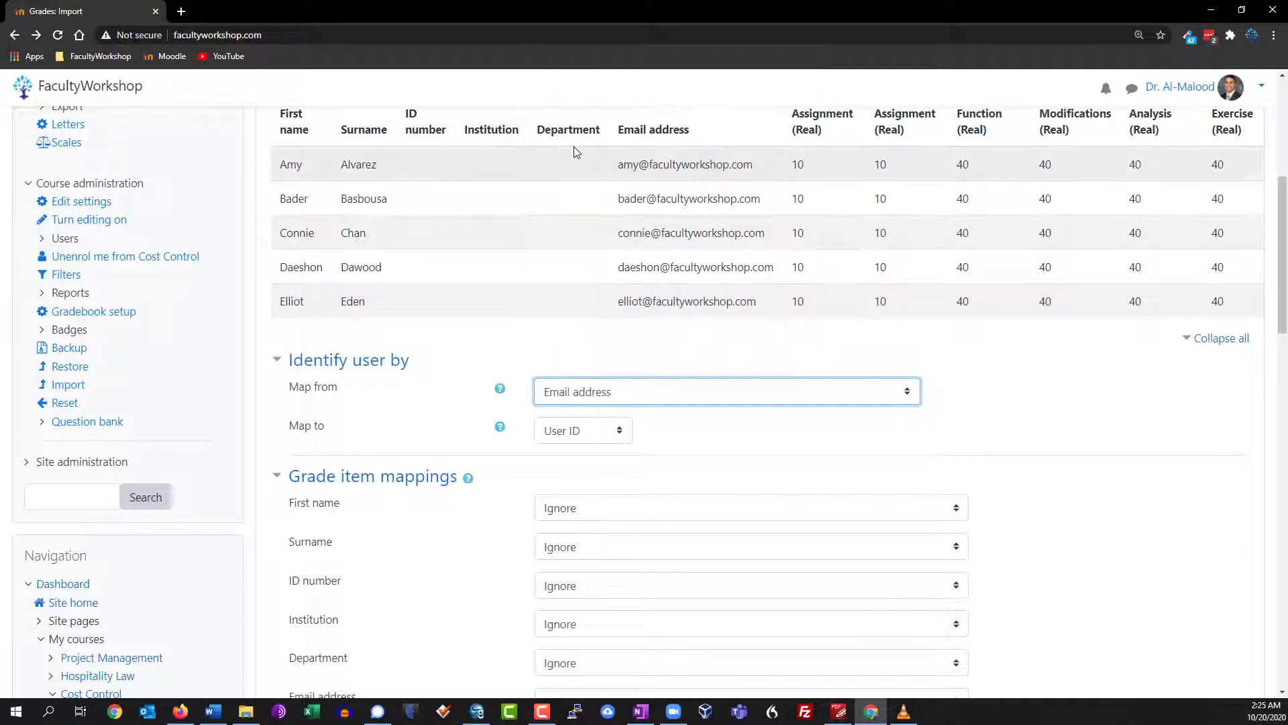
pyautogui.scroll(-1, 460, 374)
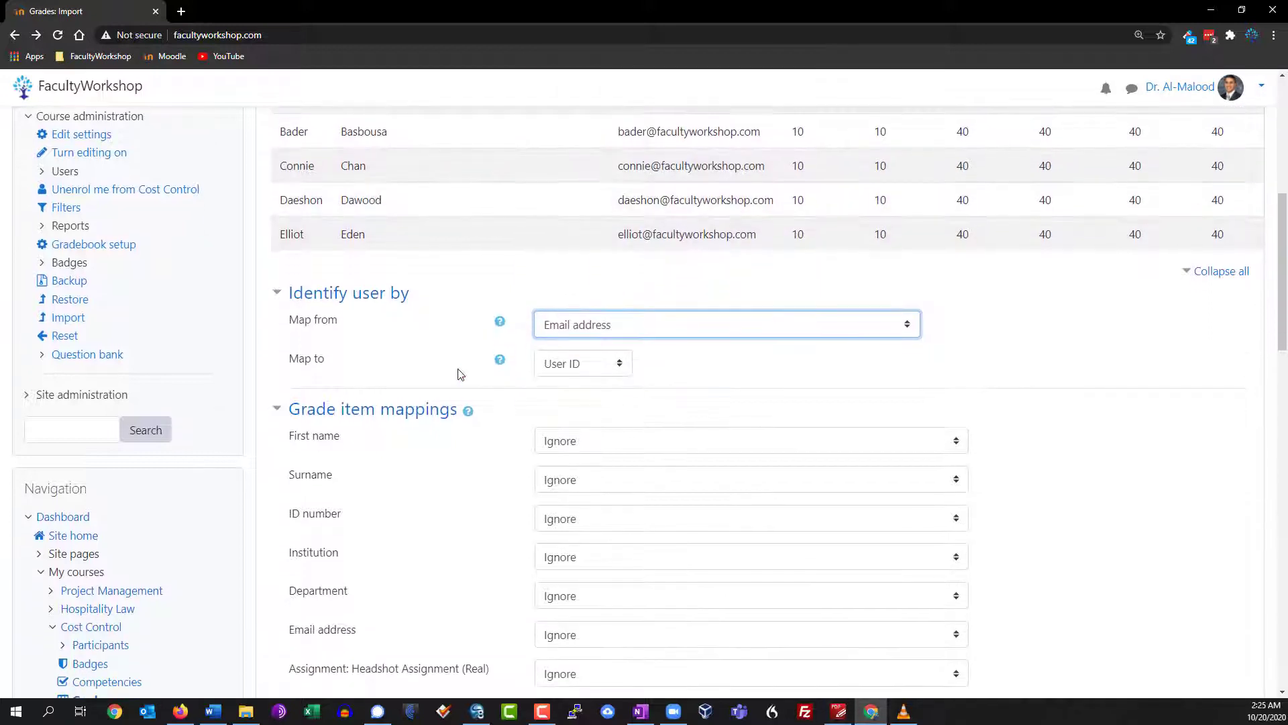
pyautogui.click(572, 368)
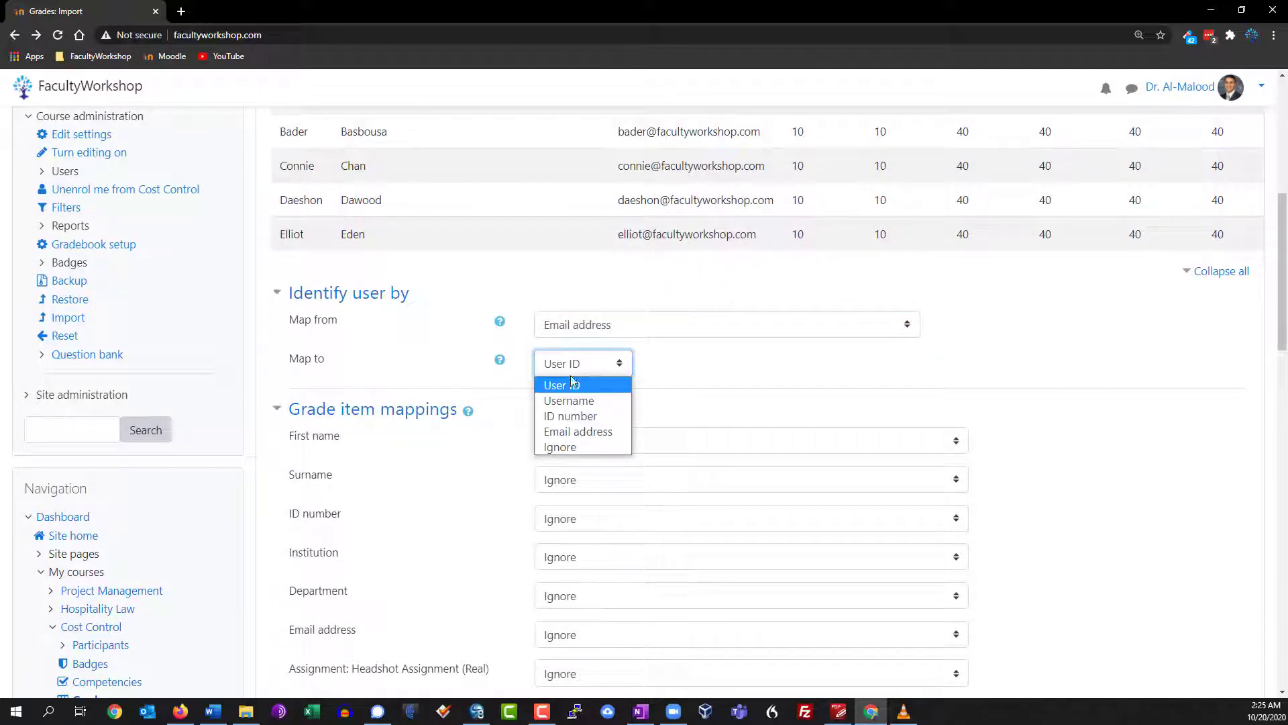
pyautogui.click(581, 432)
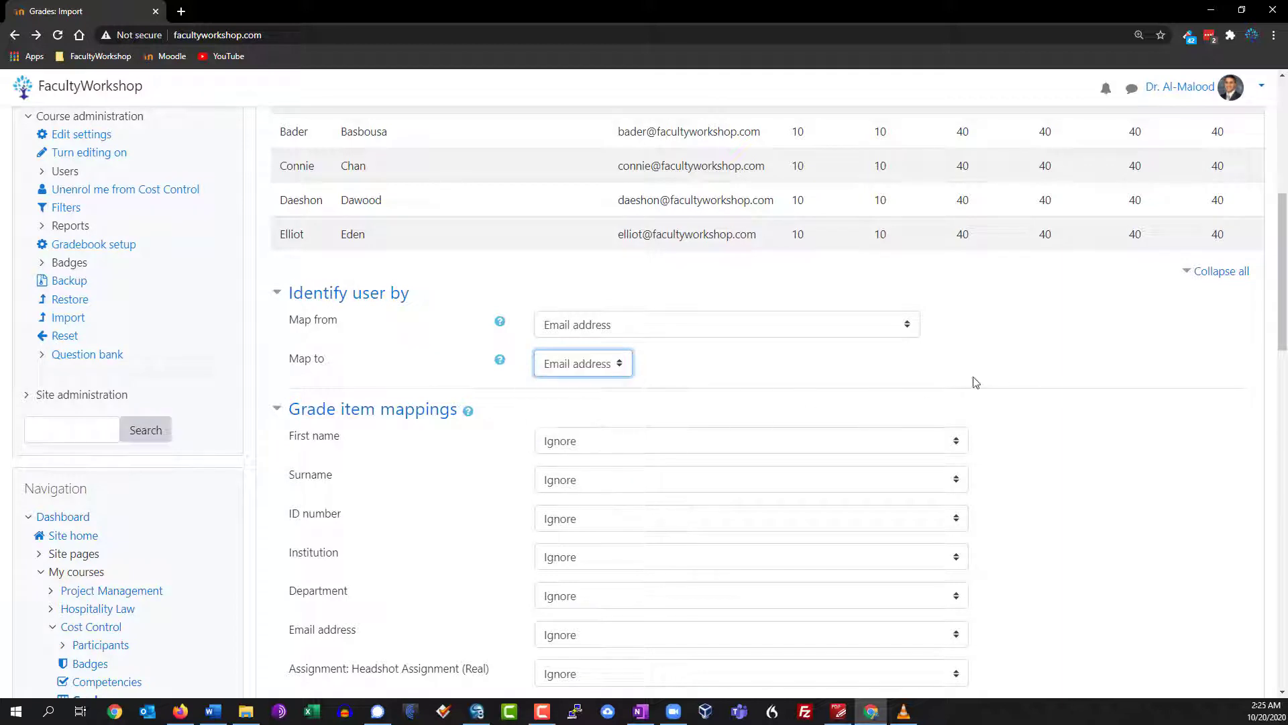
pyautogui.scroll(-2, 1009, 389)
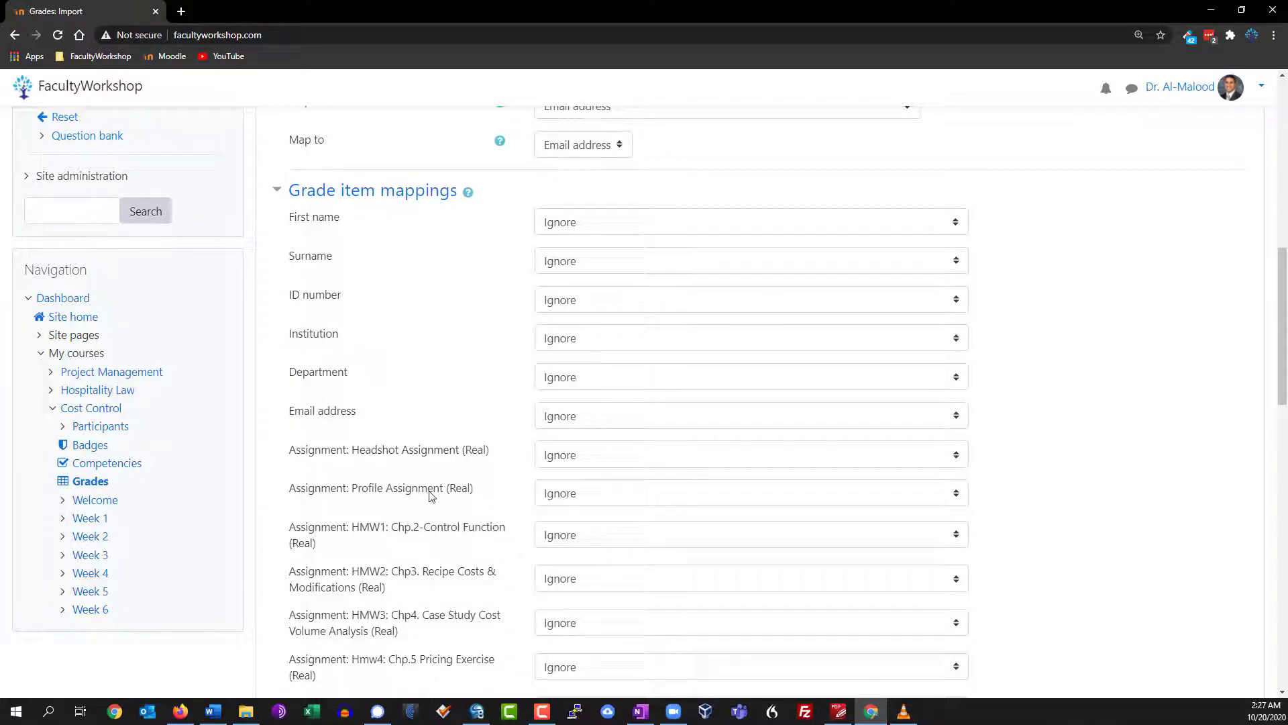
# Step: Map the Headshot Assignment and Profile Assignment columns to their matching course grade items
pyautogui.click(573, 461)
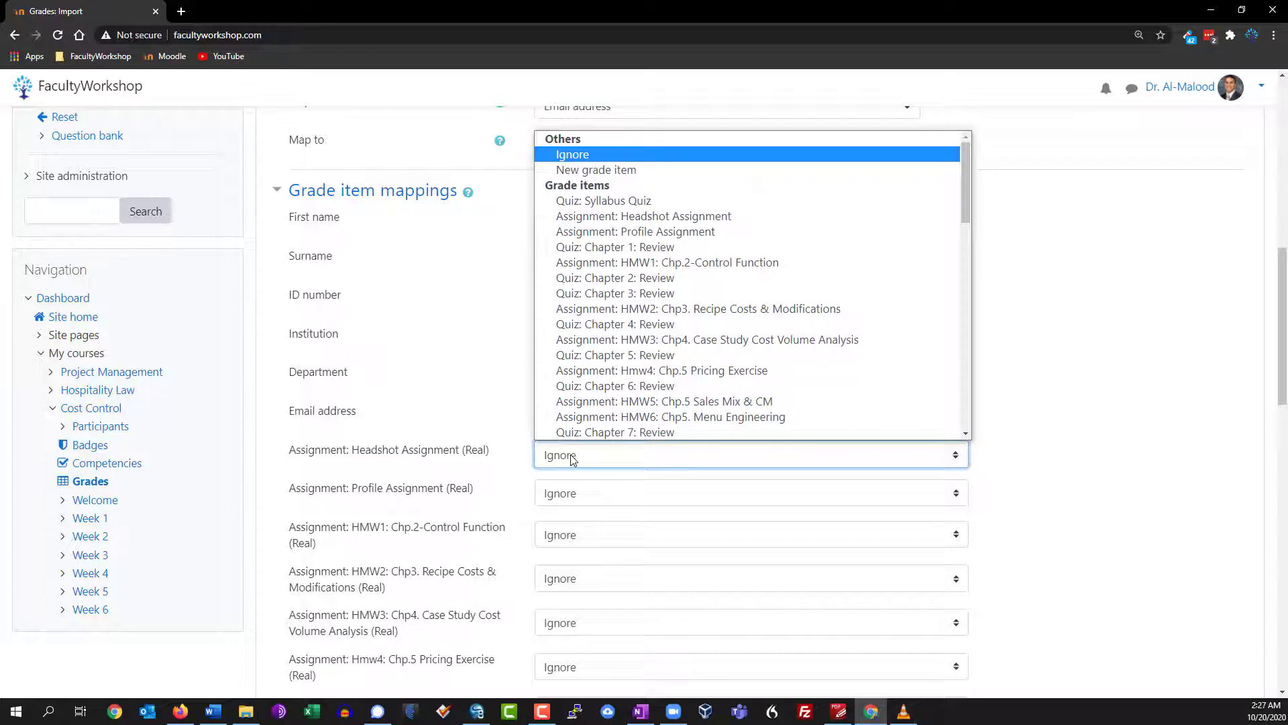
pyautogui.click(603, 217)
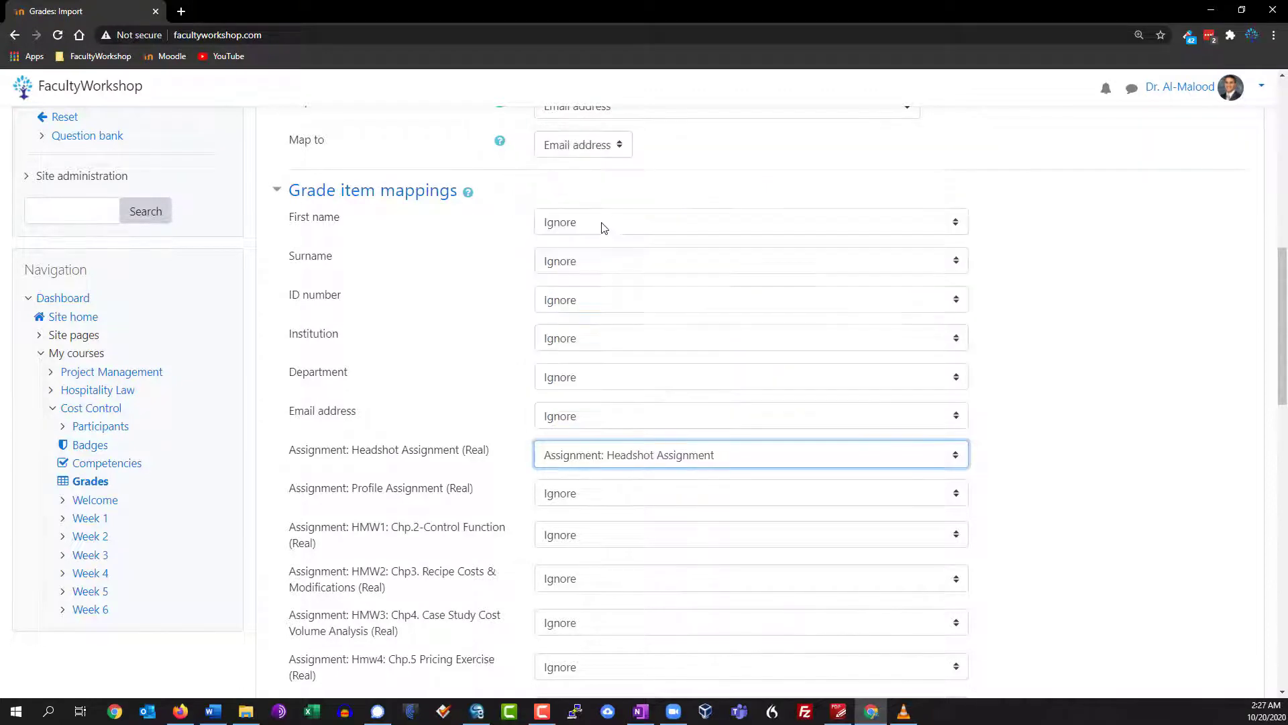
pyautogui.click(569, 496)
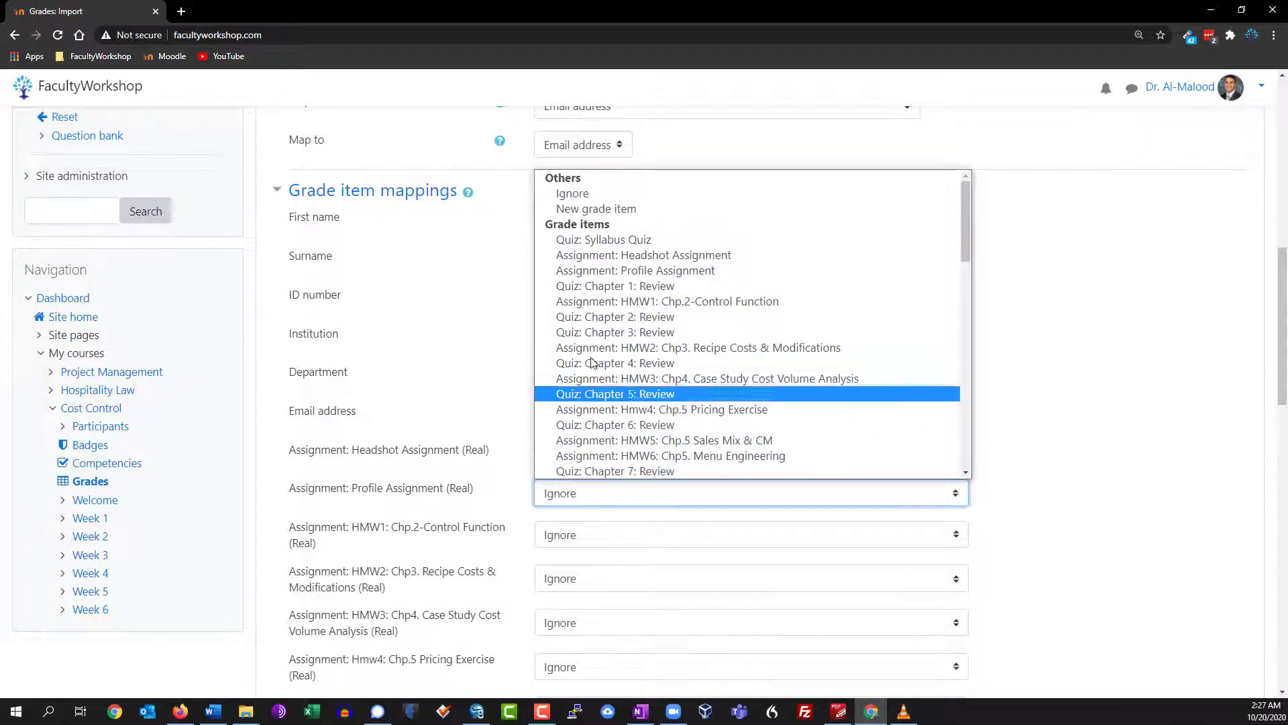
pyautogui.click(619, 276)
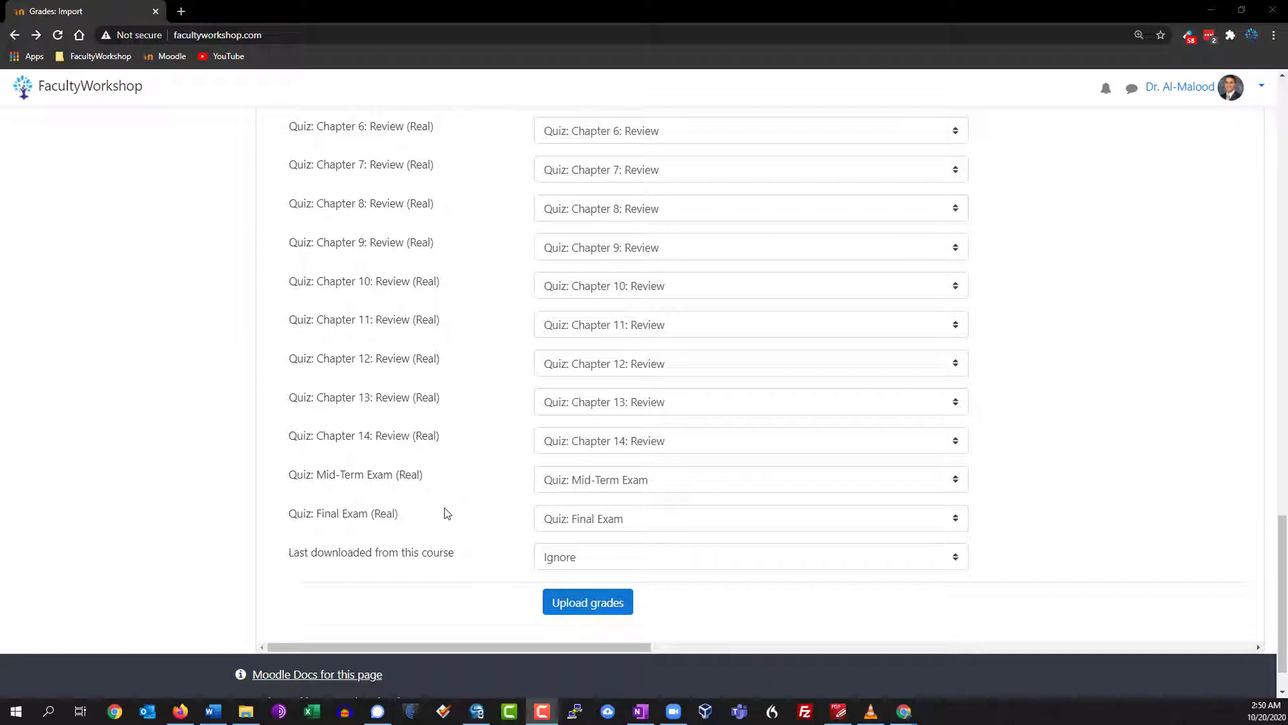
# Step: Upload the mapped grades and continue through the confirmations to the grader report of five students
pyautogui.click(583, 605)
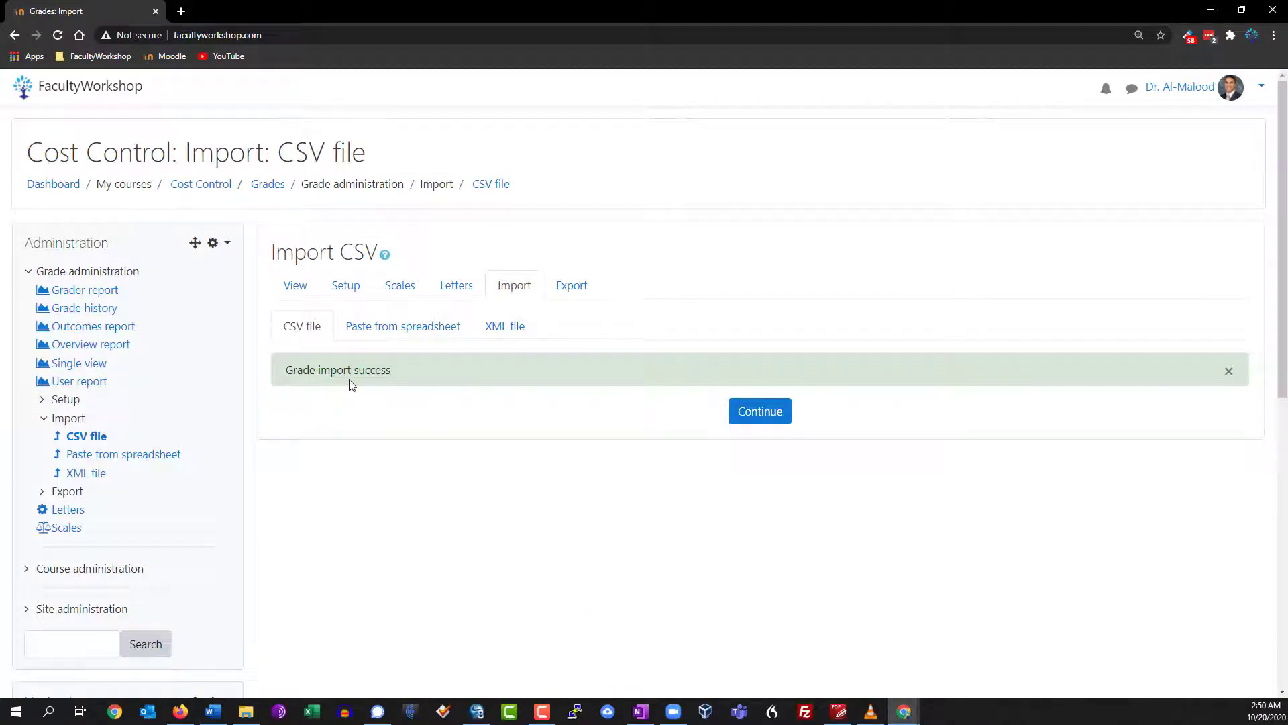
pyautogui.click(767, 417)
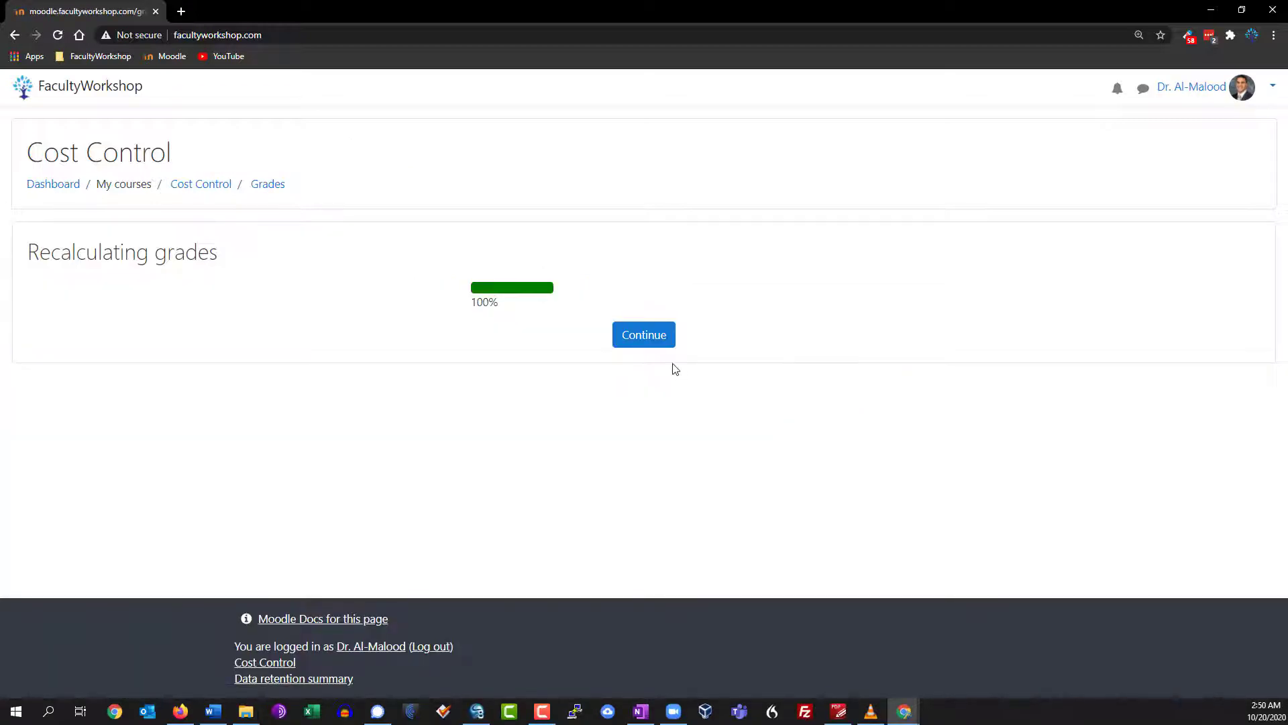
pyautogui.click(635, 337)
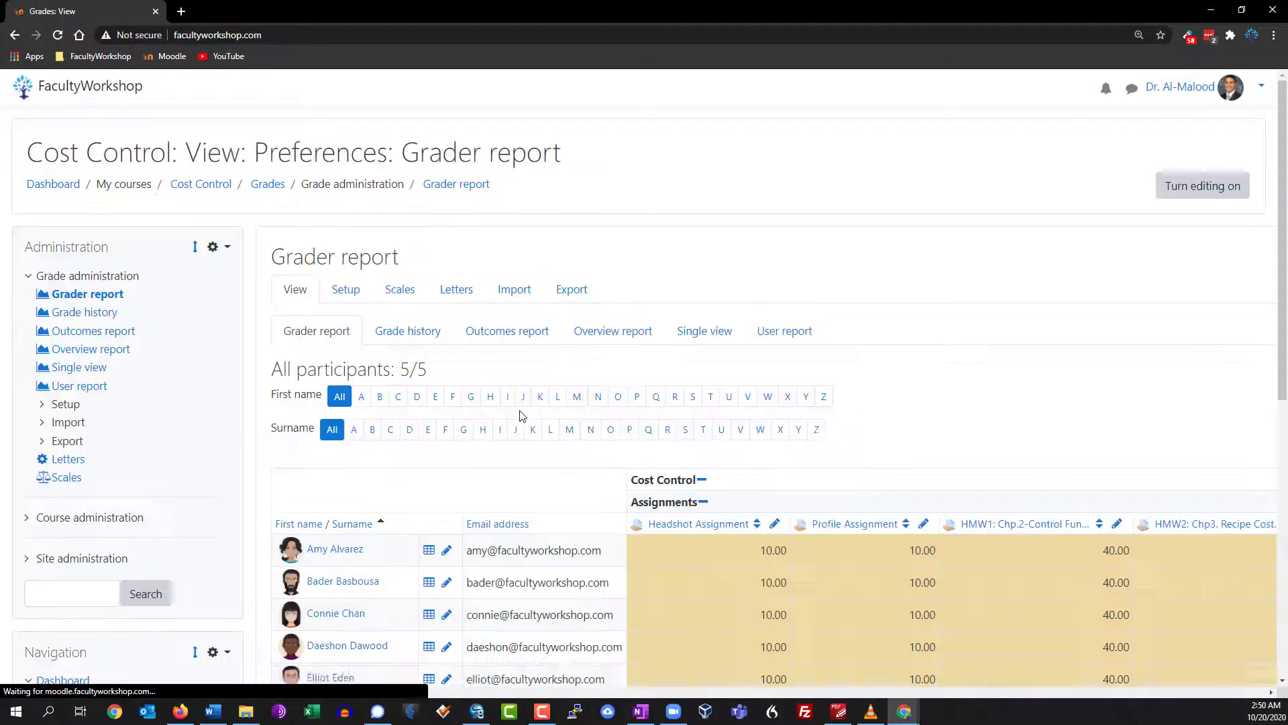
pyautogui.scroll(-1, 424, 628)
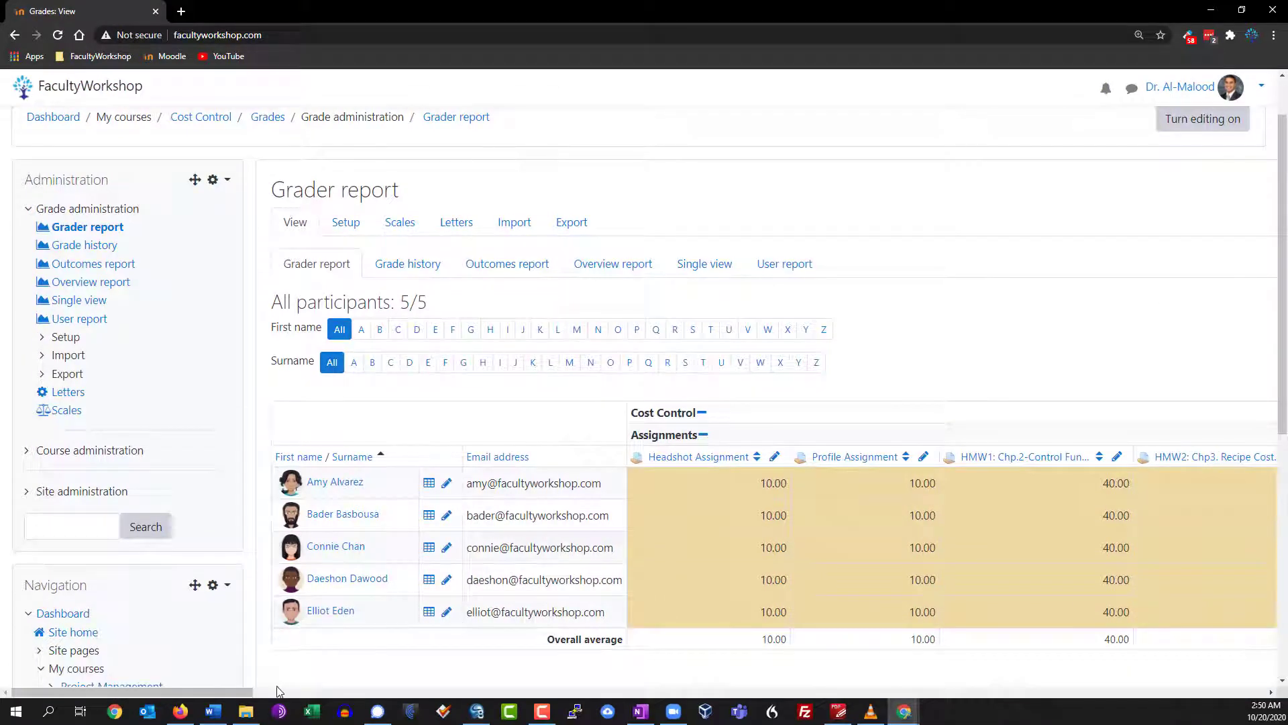
pyautogui.moveTo(228, 693); pyautogui.dragTo(254, 667)
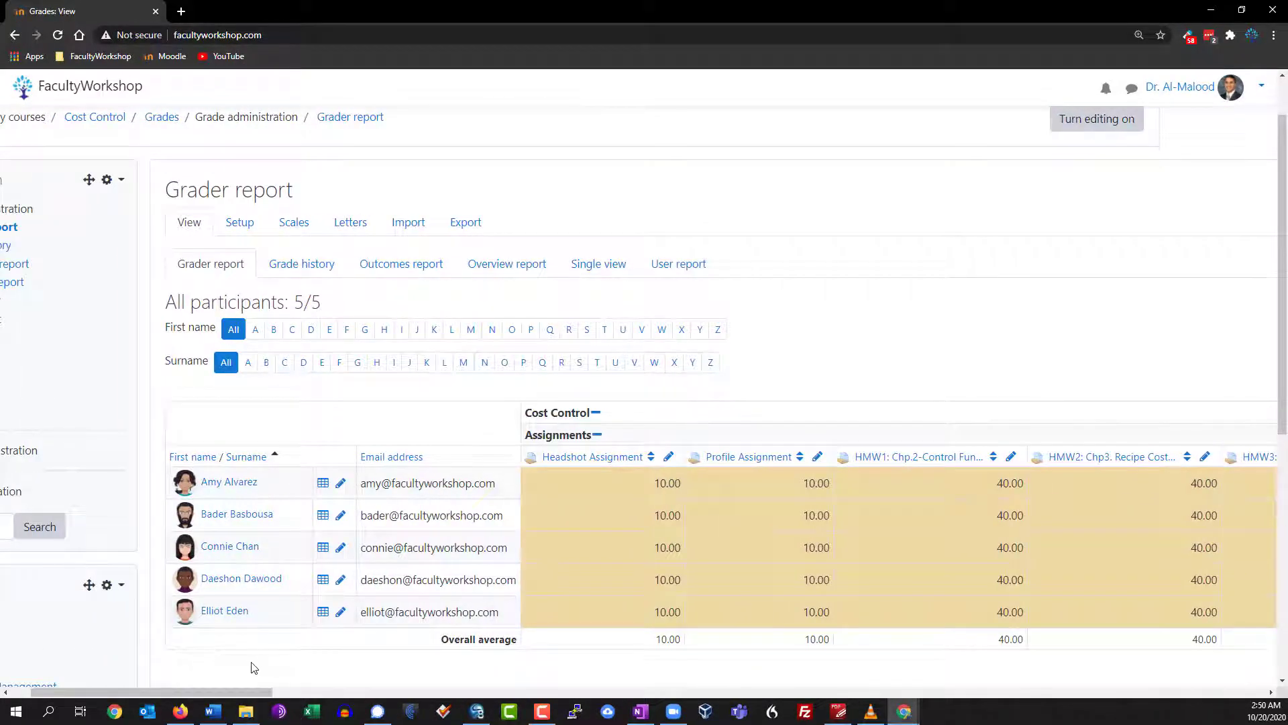